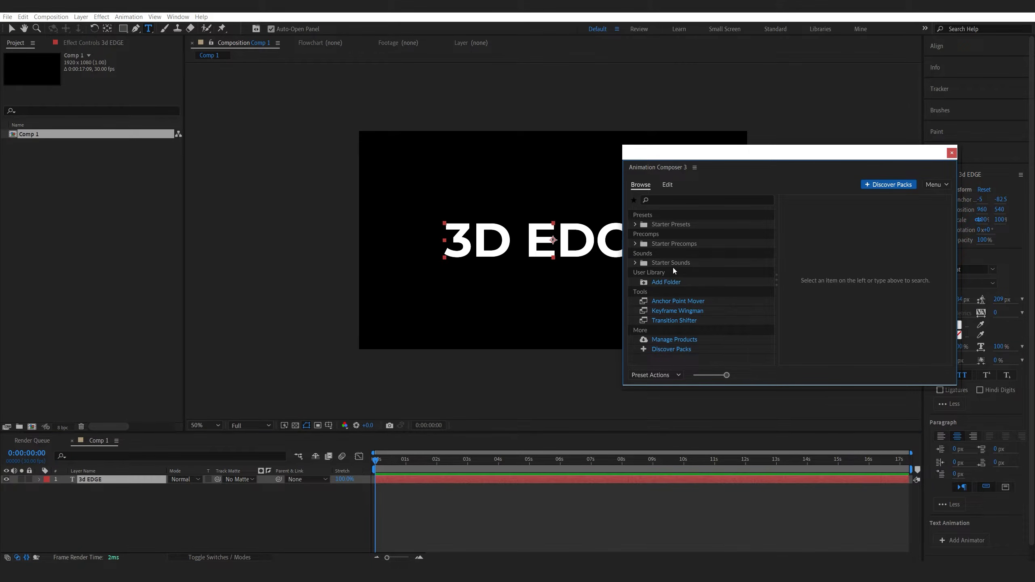
Apply the Overshoot Position & Scale Characters preset as an In animation to the 3d EDGE text layer.
{"action": "left_click", "coordinate": [636, 225]}
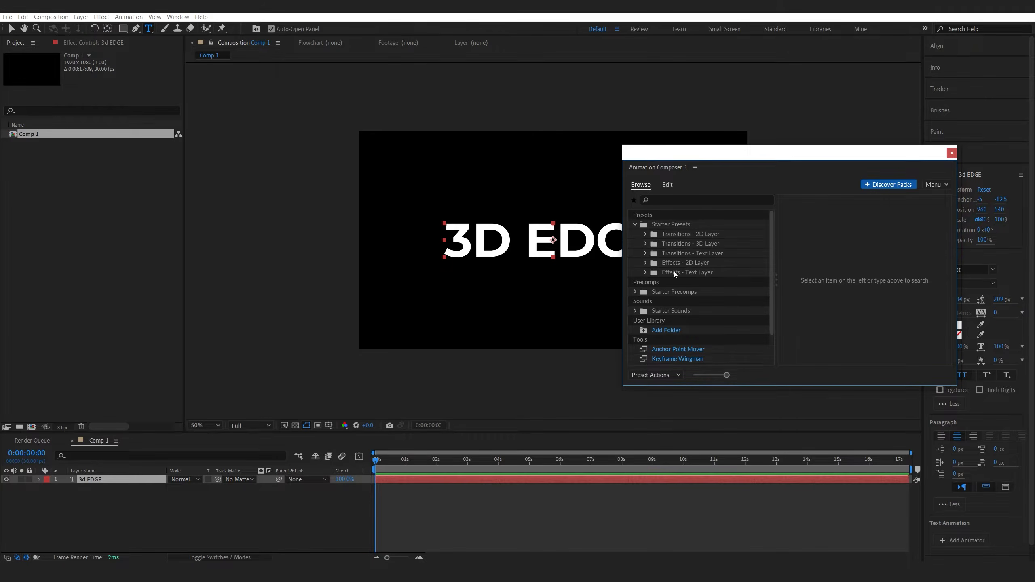
{"action": "left_click", "coordinate": [644, 253]}
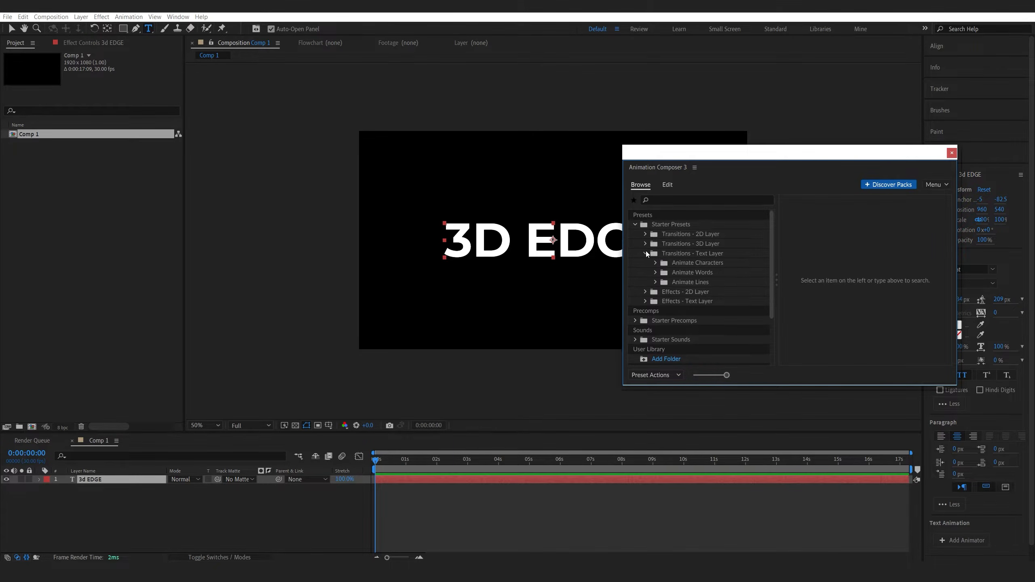
{"action": "left_click", "coordinate": [655, 262]}
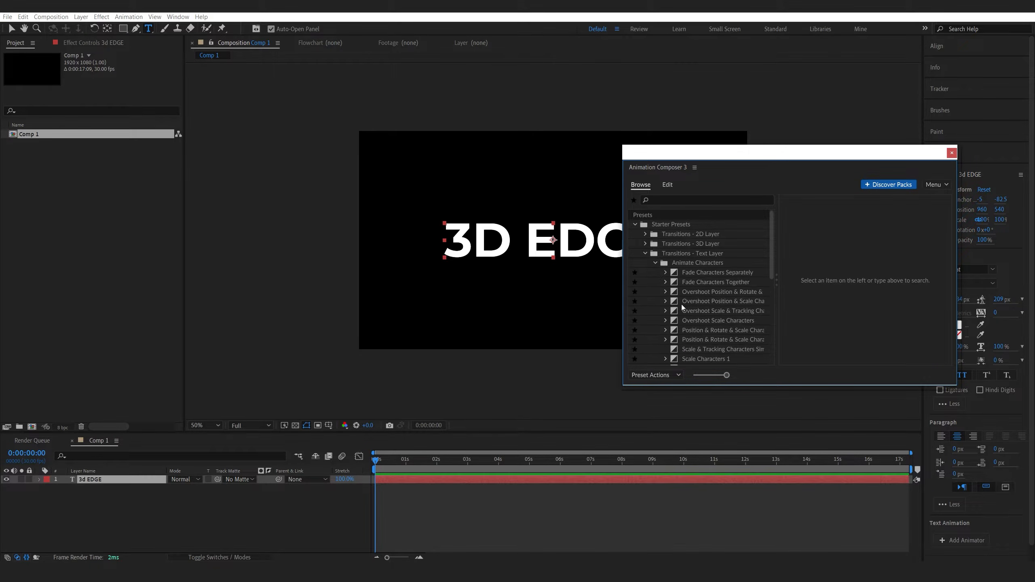
{"action": "left_click", "coordinate": [684, 310]}
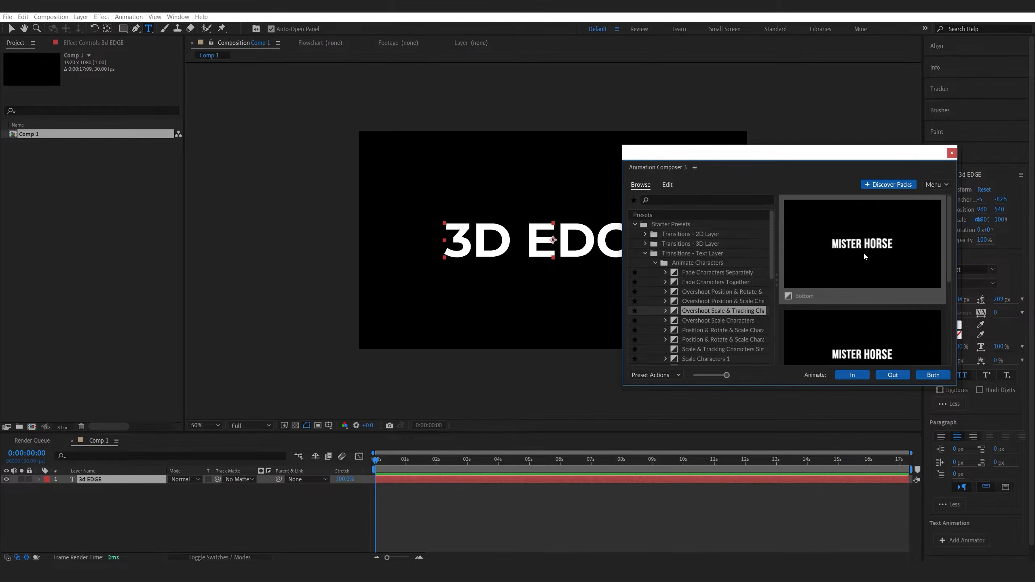
{"action": "left_click", "coordinate": [703, 300]}
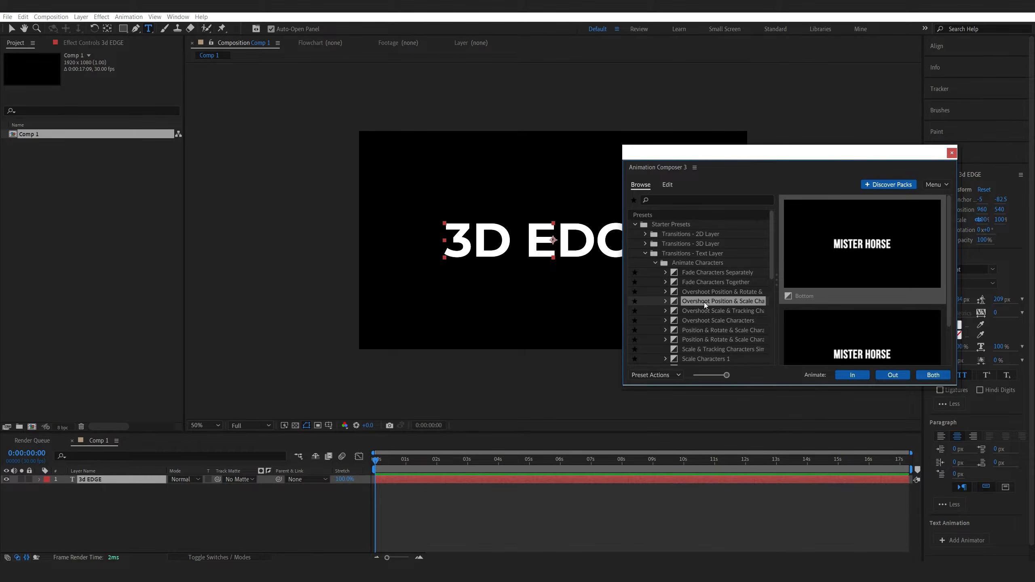
{"action": "left_click", "coordinate": [849, 377]}
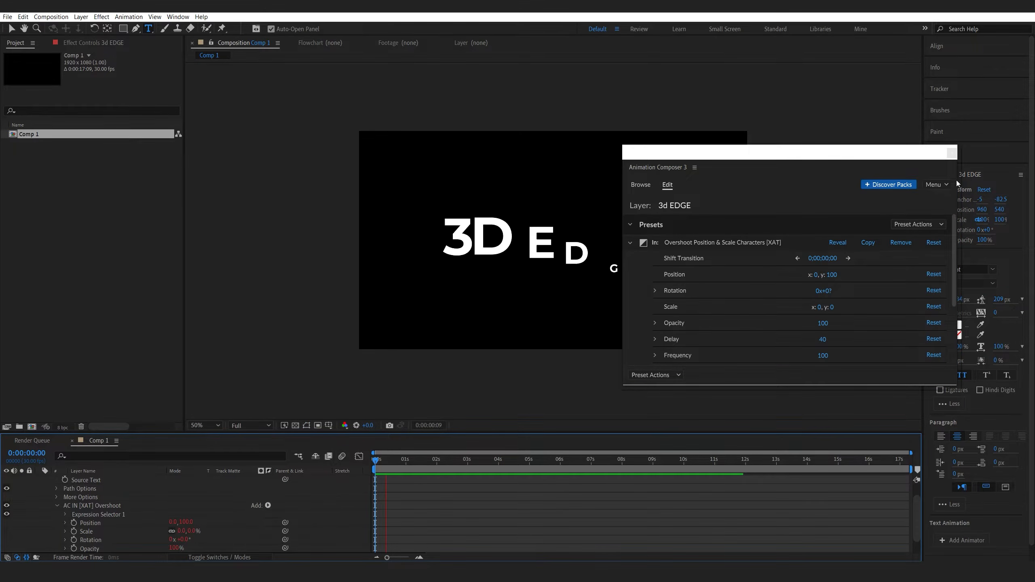
{"action": "left_click", "coordinate": [952, 154]}
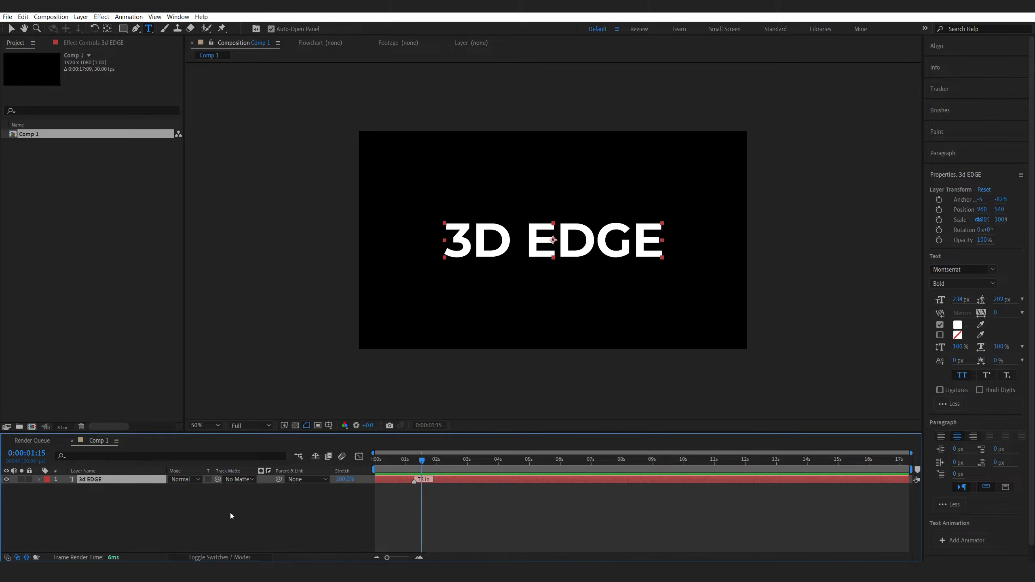
Make the 3d EDGE text layer 3D and add a new camera layer to the composition.
{"action": "left_click", "coordinate": [226, 557]}
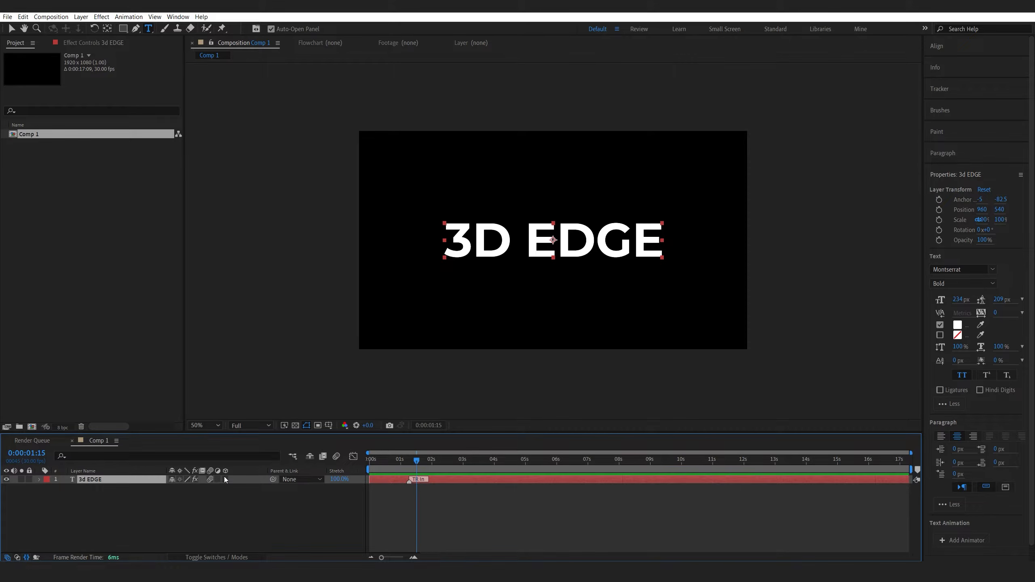
{"action": "left_click", "coordinate": [225, 479]}
{"action": "left_click", "coordinate": [292, 508]}
{"action": "right_click", "coordinate": [292, 504]}
{"action": "mouse_move", "coordinate": [318, 402]}
{"action": "left_click", "coordinate": [435, 440]}
{"action": "key", "text": "Return"}
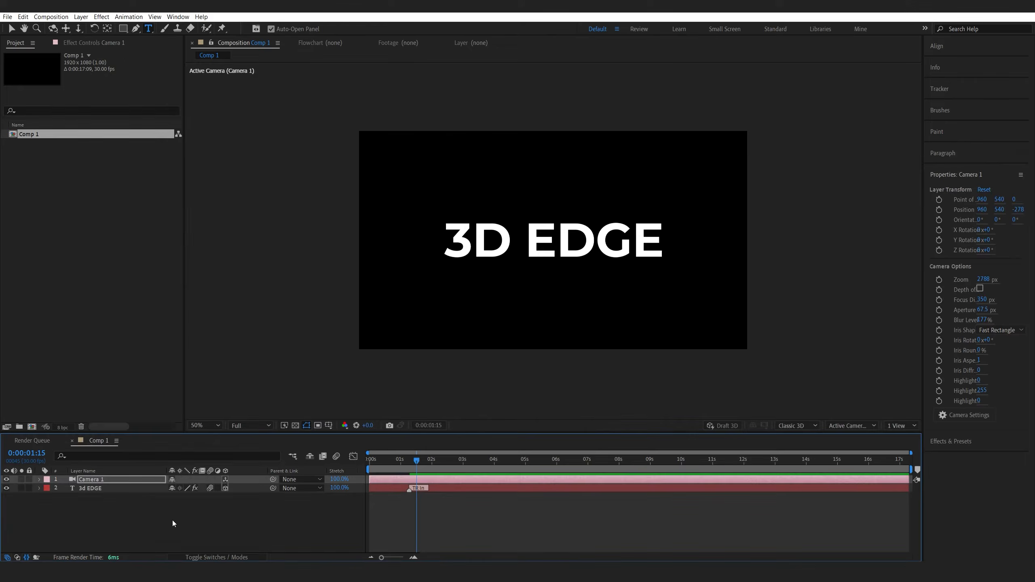
Switch the composition renderer to Advanced 3D.
{"action": "left_click", "coordinate": [791, 427]}
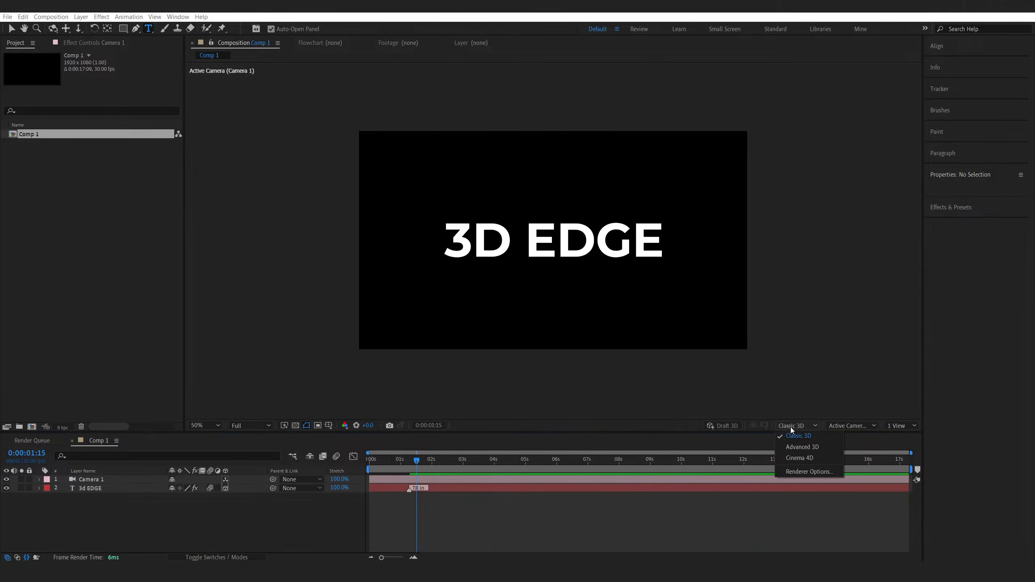
{"action": "left_click", "coordinate": [798, 448]}
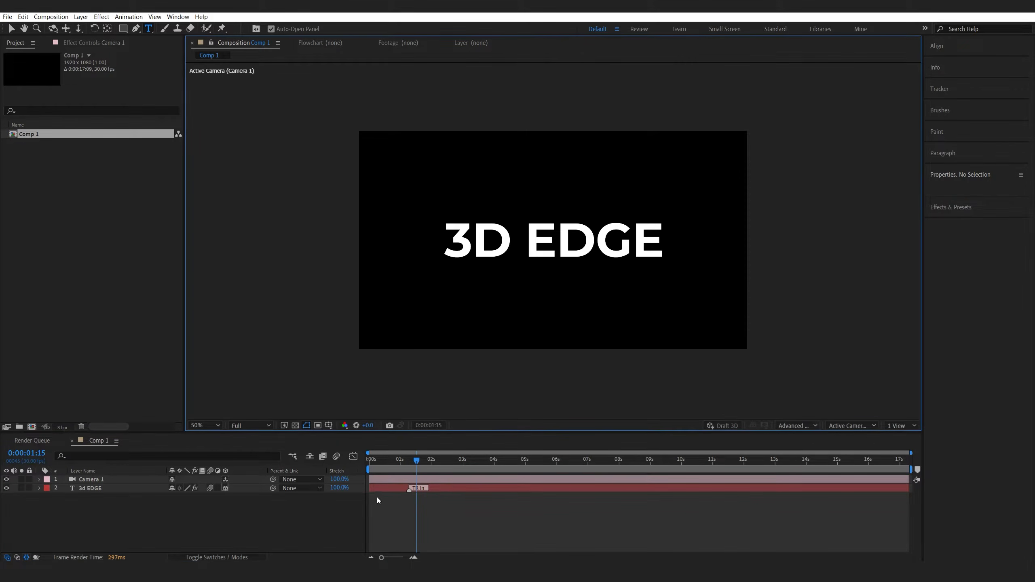
In the text layer's Geometry Options, set Bevel Depth to 4 and Bevel Style to Angular.
{"action": "left_click", "coordinate": [61, 491]}
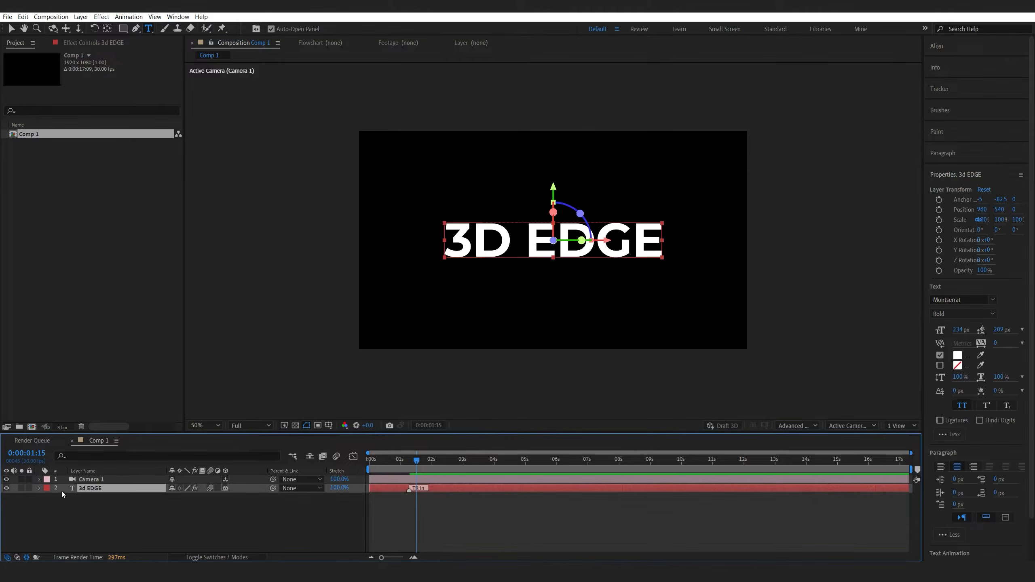
{"action": "left_click", "coordinate": [39, 488]}
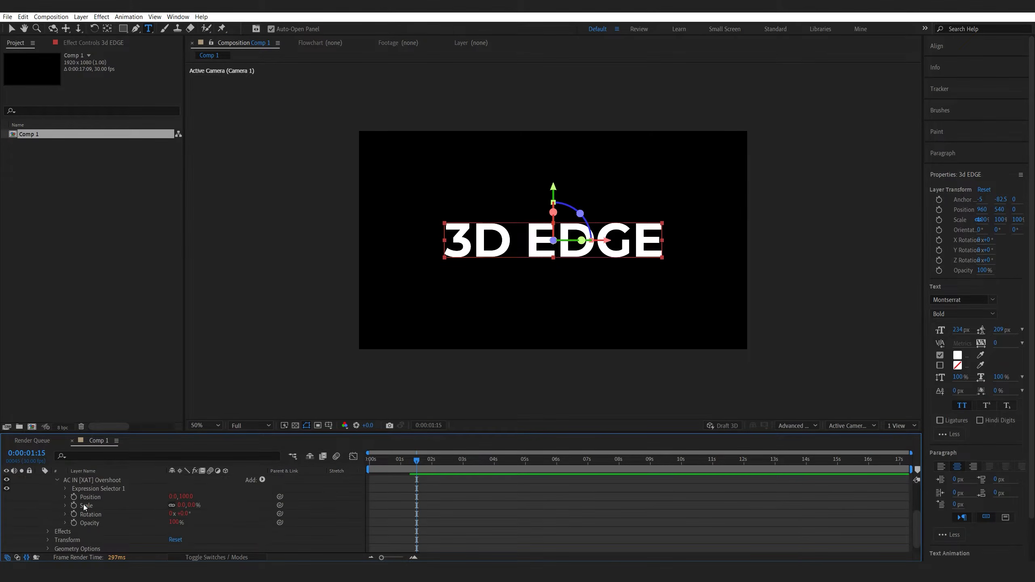
{"action": "left_click", "coordinate": [49, 541]}
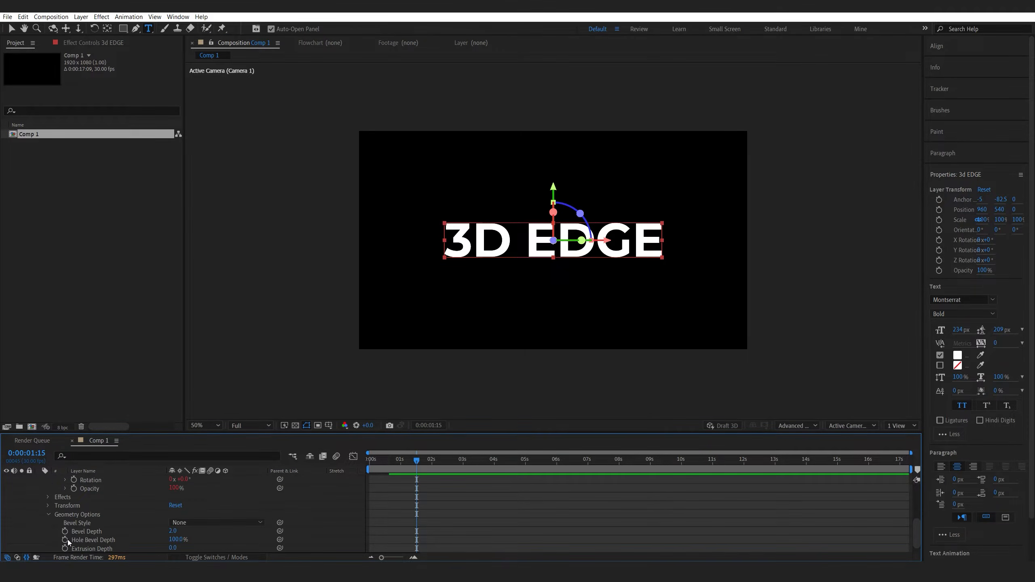
{"action": "left_click", "coordinate": [173, 523]}
{"action": "type", "text": "4"}
{"action": "left_click", "coordinate": [196, 515]}
{"action": "left_click", "coordinate": [208, 517]}
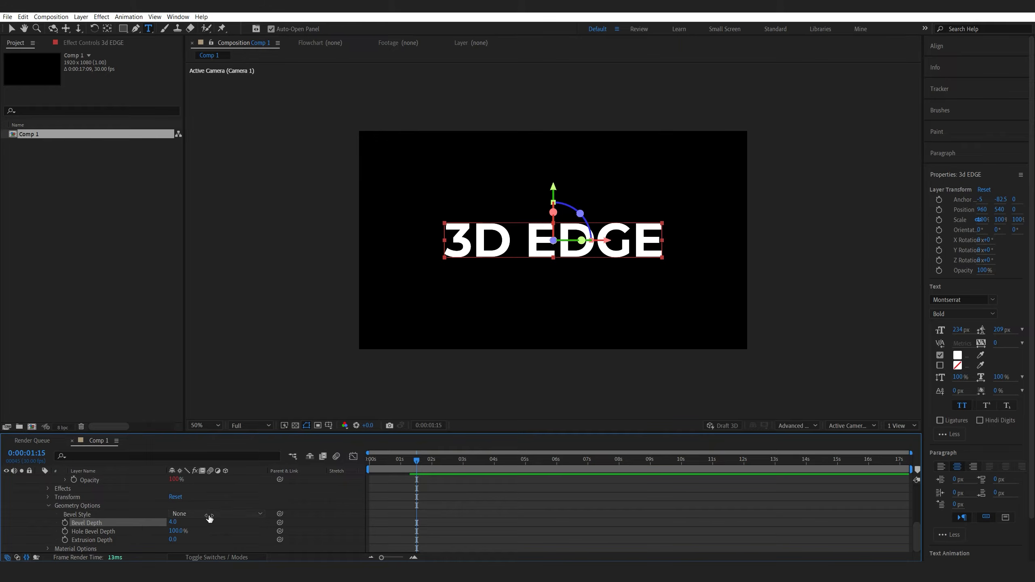
{"action": "left_click", "coordinate": [209, 518]}
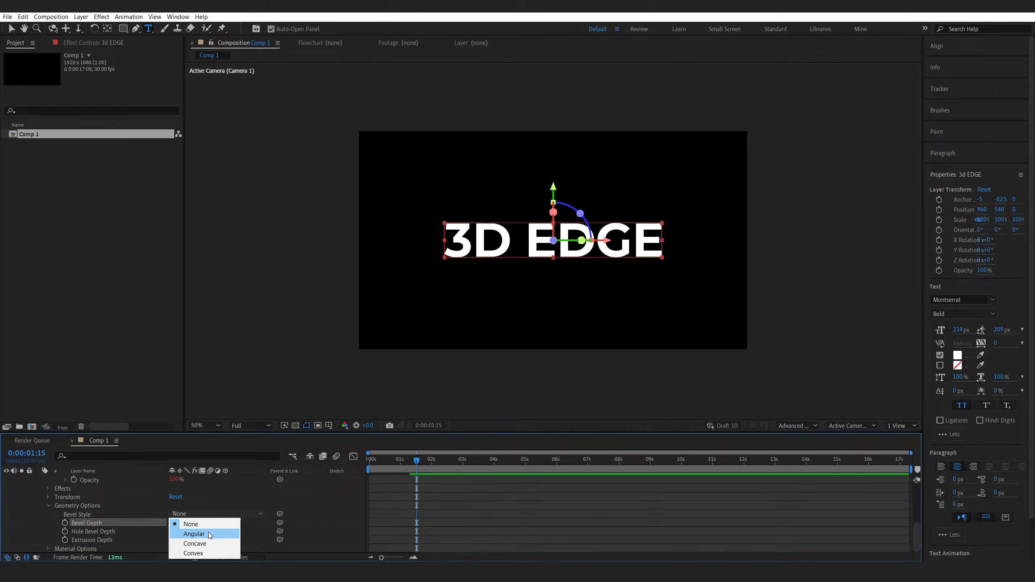
{"action": "left_click", "coordinate": [205, 533]}
Set the text layer's Extrusion Depth to 100.
{"action": "left_click", "coordinate": [171, 539]}
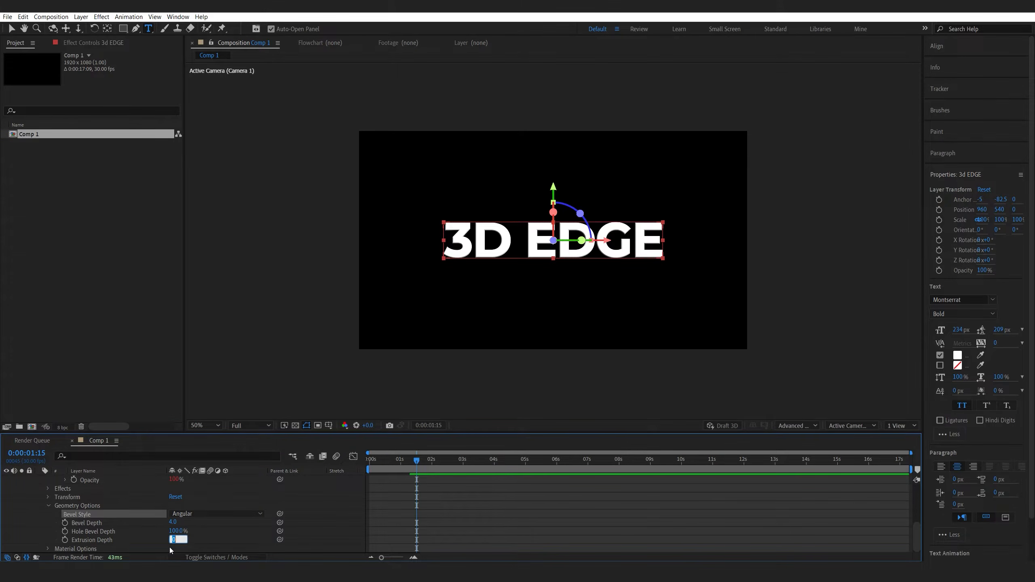
{"action": "type", "text": "100"}
{"action": "key", "text": "Return"}
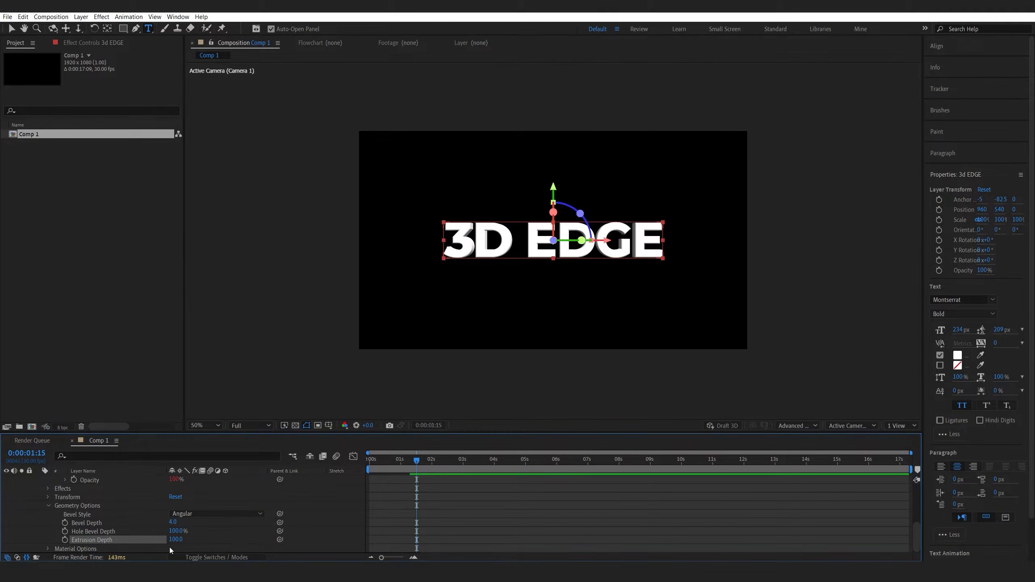
{"action": "left_click", "coordinate": [471, 530]}
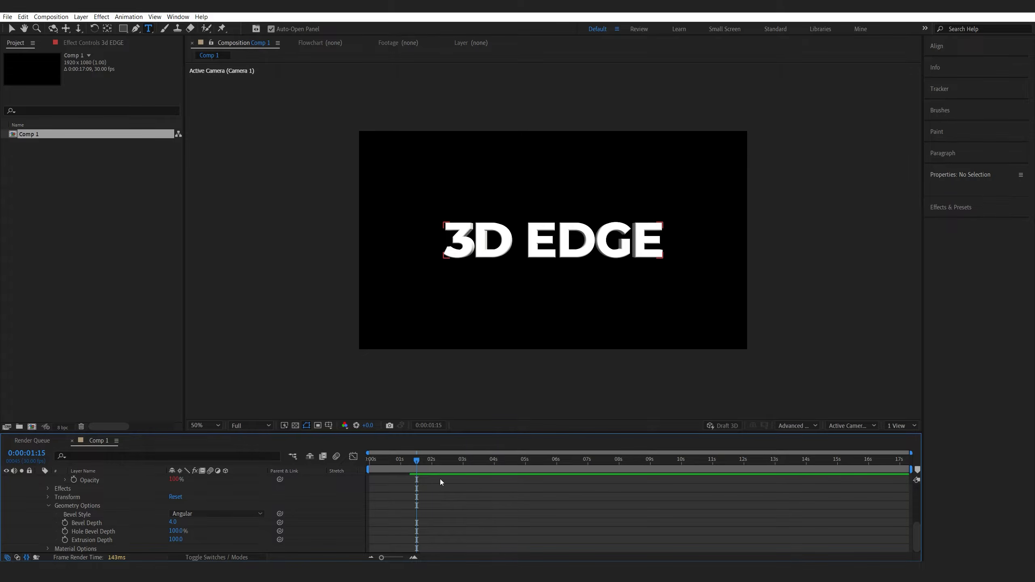
Scrub the time indicator to preview the extruded text and collapse the layer's properties.
{"action": "mouse_move", "coordinate": [415, 463]}
{"action": "left_mouse_down"}
{"action": "mouse_move", "coordinate": [377, 468]}
{"action": "mouse_move", "coordinate": [424, 467]}
{"action": "left_mouse_up"}
{"action": "scroll", "coordinate": [83, 515], "scroll_direction": "up", "scroll_amount": 4}
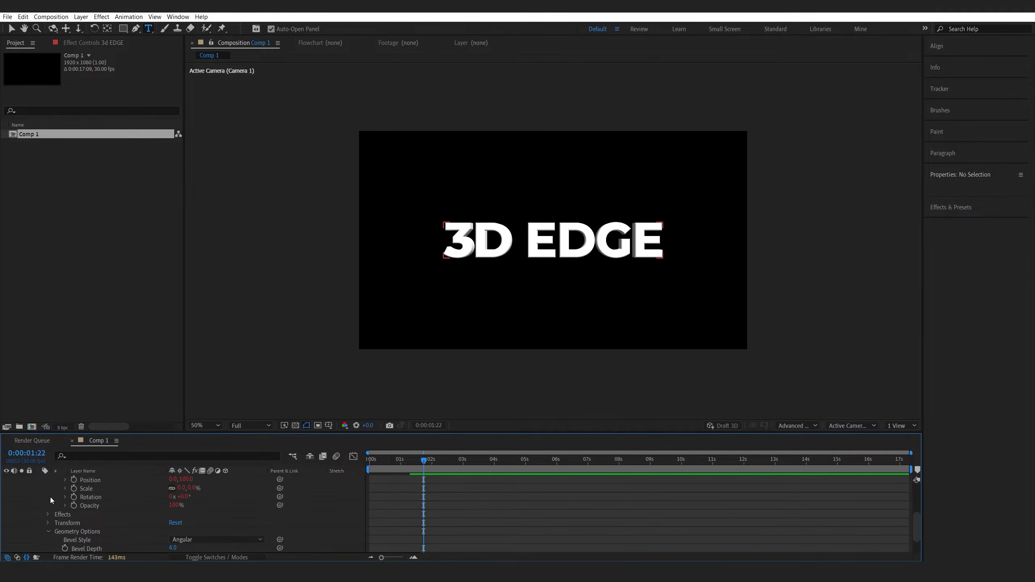
{"action": "left_click", "coordinate": [40, 489]}
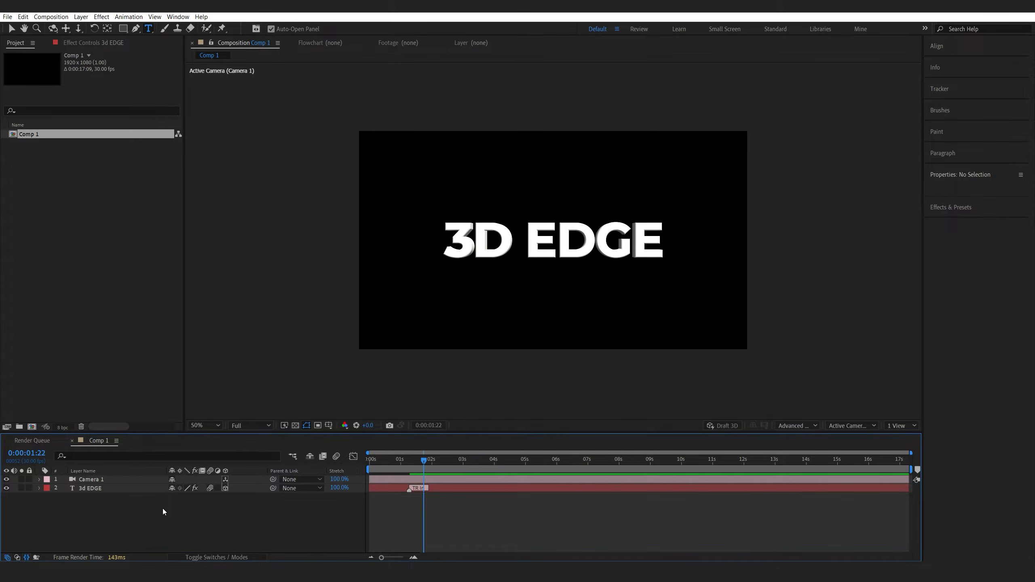
Create a new solid layer named Saber.
{"action": "right_click", "coordinate": [289, 505]}
{"action": "mouse_move", "coordinate": [323, 402]}
{"action": "left_click", "coordinate": [440, 421]}
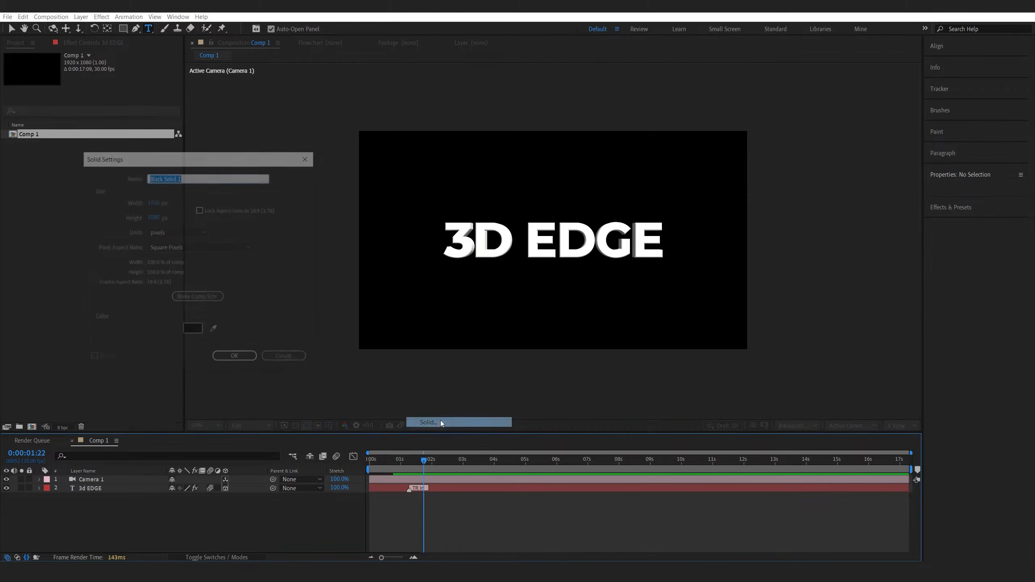
{"action": "type", "text": "Saber"}
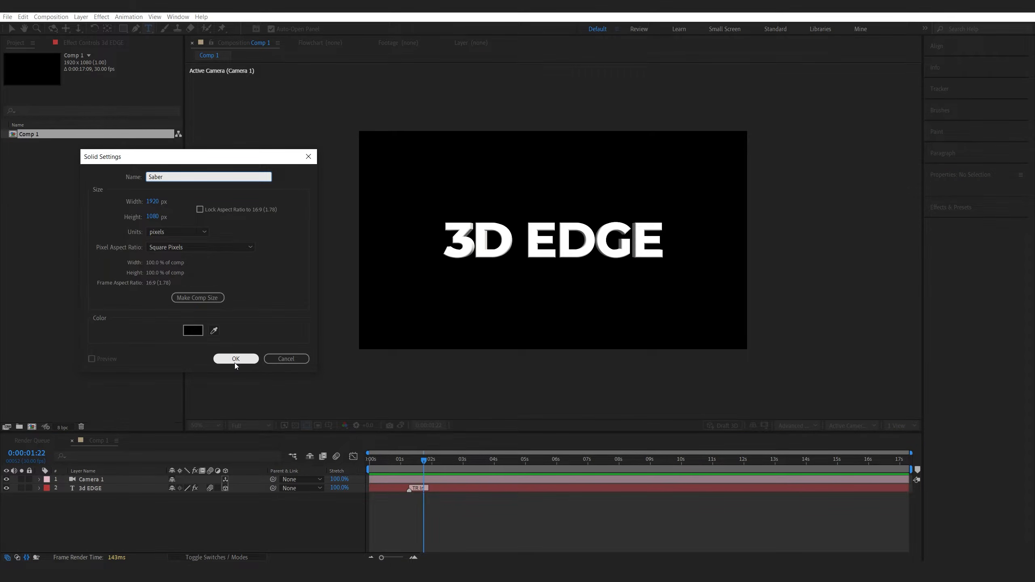
{"action": "left_click", "coordinate": [240, 361]}
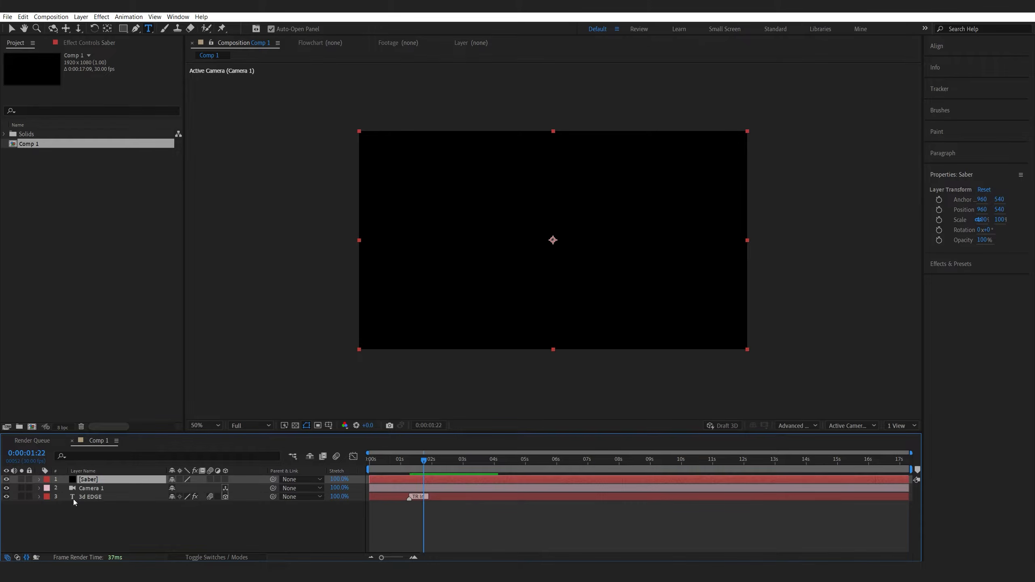
Apply the Saber effect to the Saber solid layer.
{"action": "key", "text": "ctrl+space"}
{"action": "type", "text": "saber"}
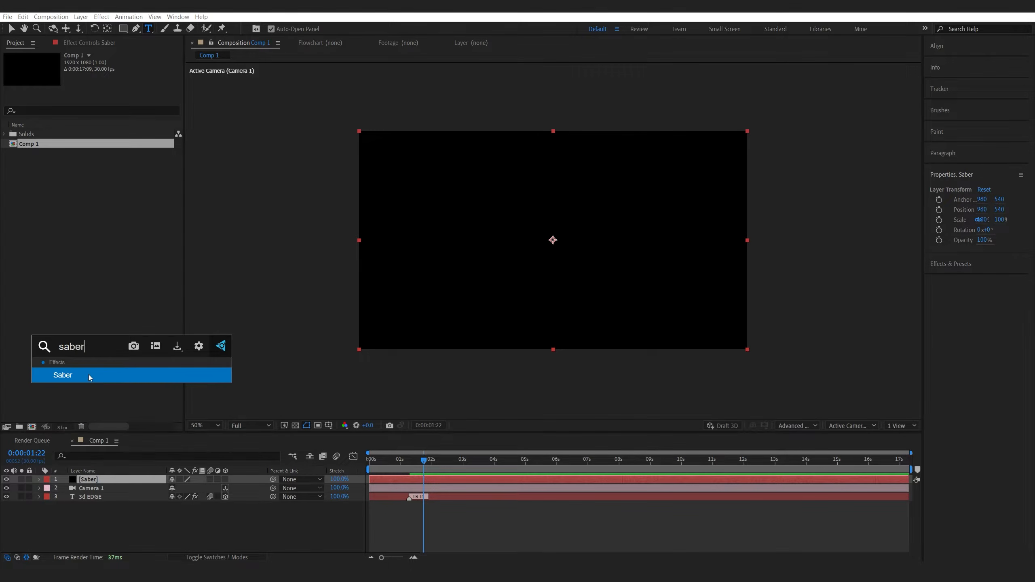
{"action": "left_click", "coordinate": [88, 375]}
Under Customize Core, set Core Type to Text Layer and choose the 3d EDGE layer as the text layer.
{"action": "left_click", "coordinate": [14, 150]}
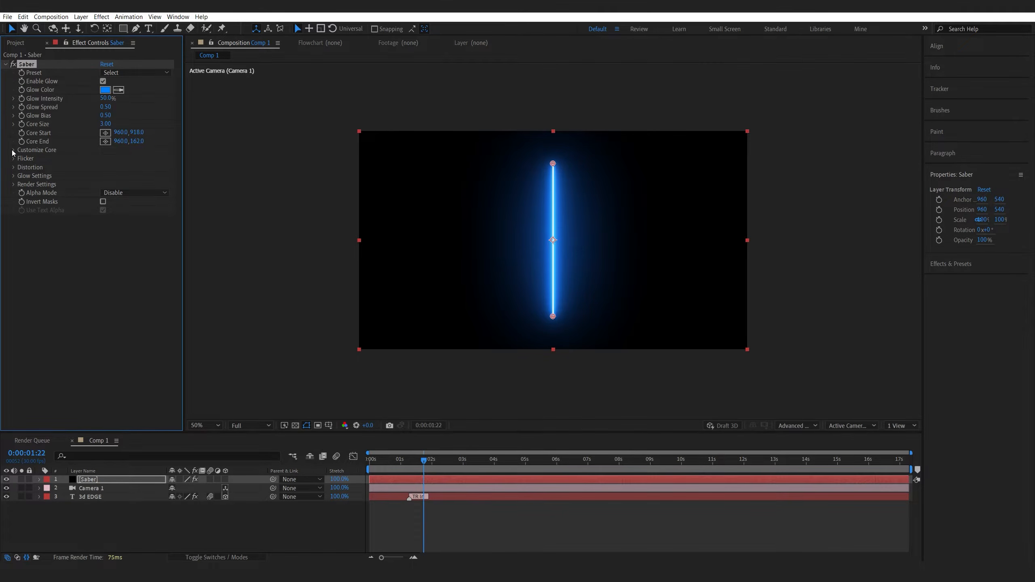
{"action": "left_click", "coordinate": [122, 158]}
{"action": "left_click", "coordinate": [114, 189]}
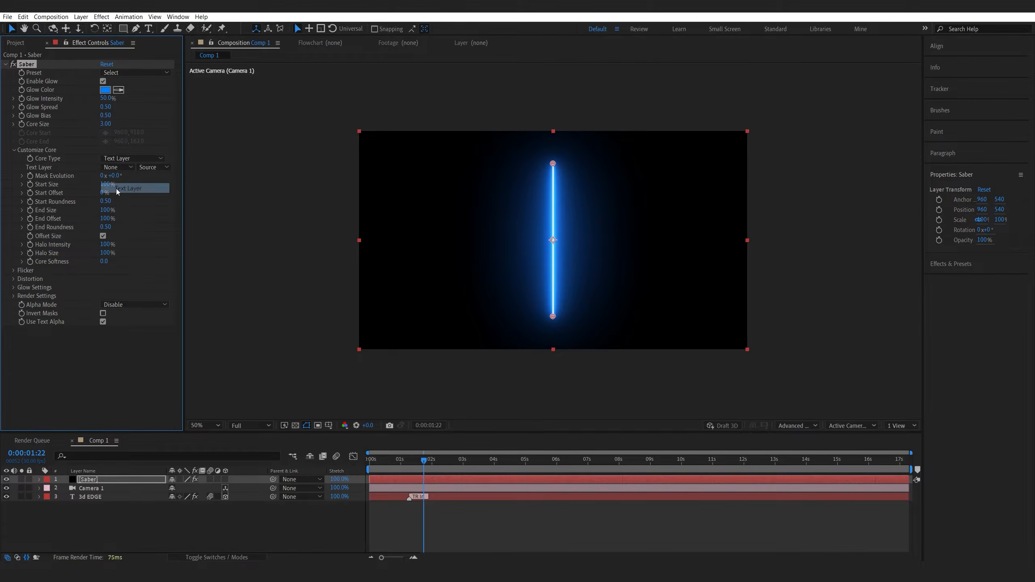
{"action": "left_click", "coordinate": [118, 167]}
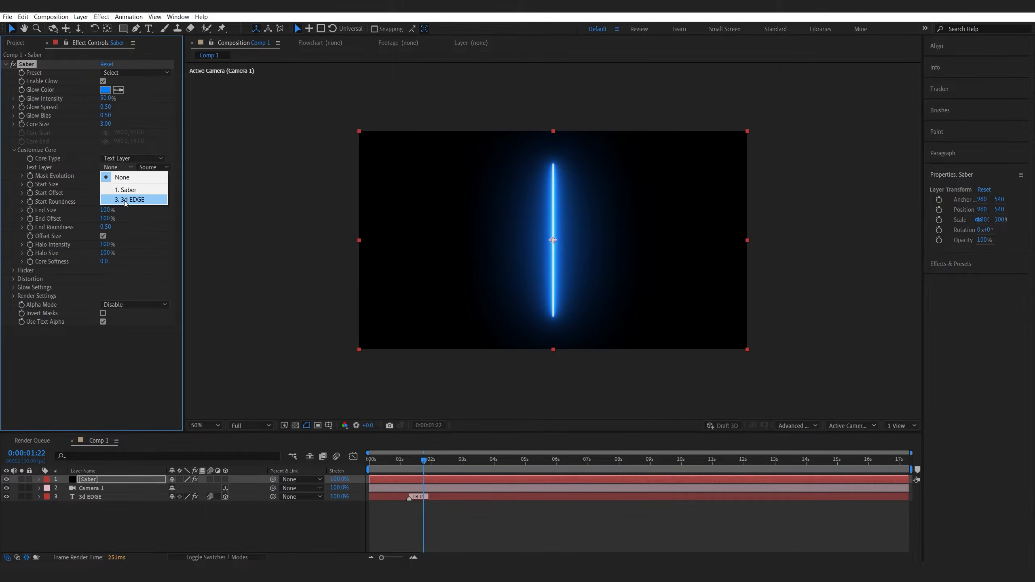
{"action": "left_click", "coordinate": [124, 200]}
Set the Saber Glow Intensity to 15% and Glow Bias to 0.15.
{"action": "left_click", "coordinate": [104, 99]}
{"action": "key", "text": "Return"}
{"action": "left_click", "coordinate": [105, 116]}
{"action": "type", "text": "0.15"}
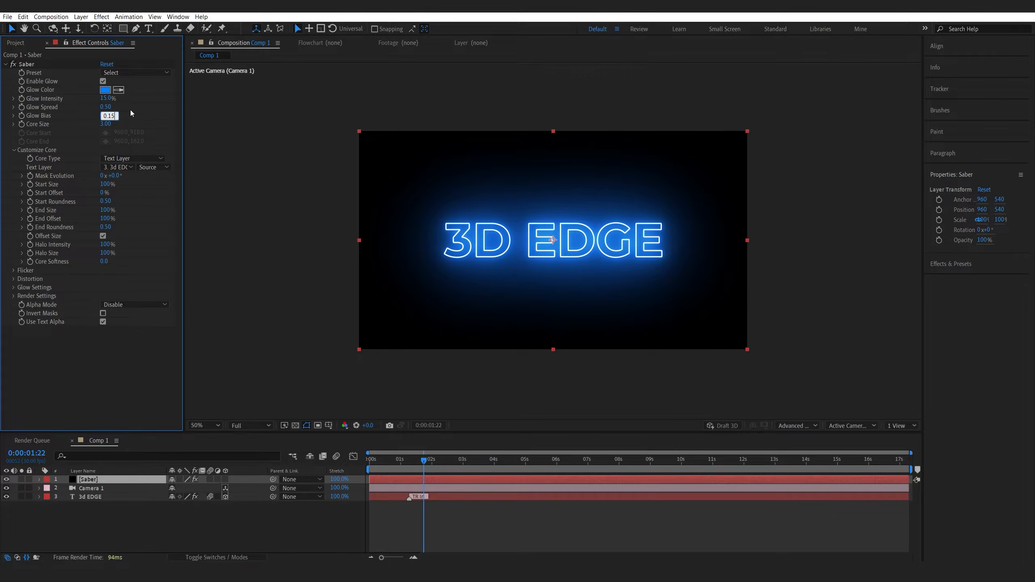
{"action": "key", "text": "Return"}
Set the Saber Core Size to 1.5 and Start Size to 0%.
{"action": "left_click", "coordinate": [106, 124]}
{"action": "type", "text": "1."}
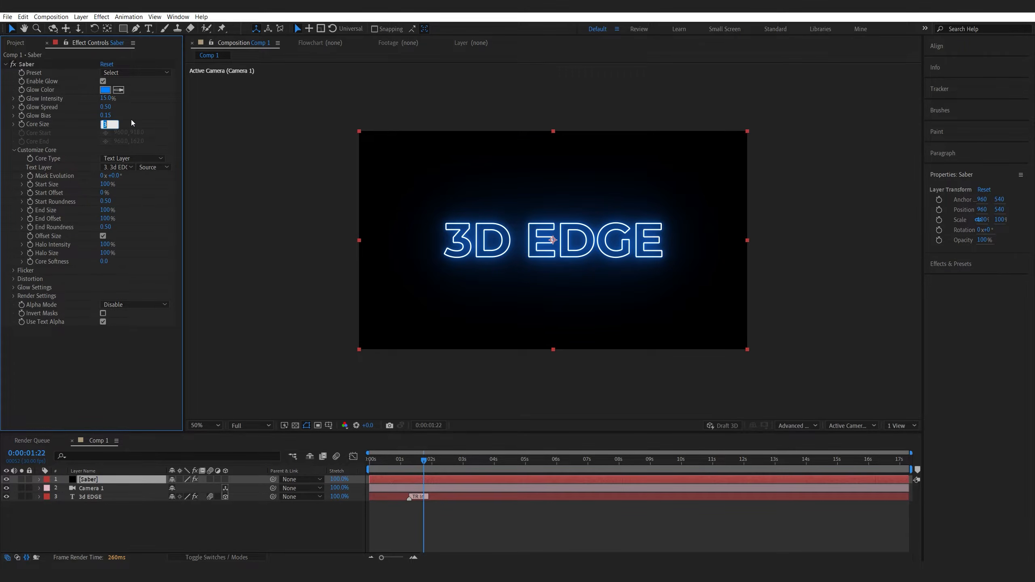
{"action": "type", "text": "5"}
{"action": "key", "text": "Return"}
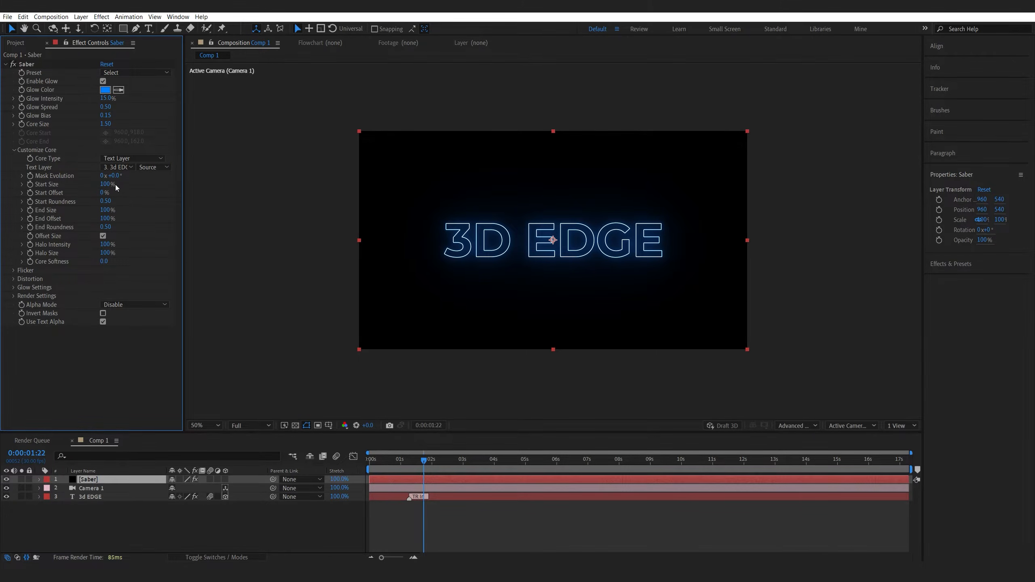
{"action": "type", "text": "0"}
{"action": "key", "text": "Return"}
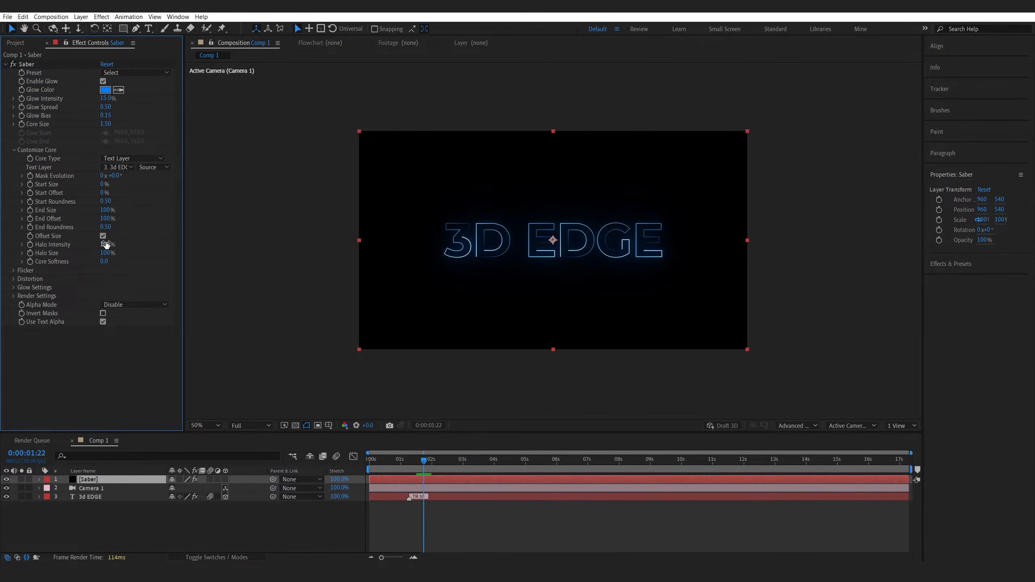
Set the Saber End Size to 70%.
{"action": "left_click", "coordinate": [106, 209]}
{"action": "type", "text": "70"}
{"action": "key", "text": "Return"}
Inspect the glowing outline at full zoom, then return the time indicator to the start.
{"action": "key", "text": "slash"}
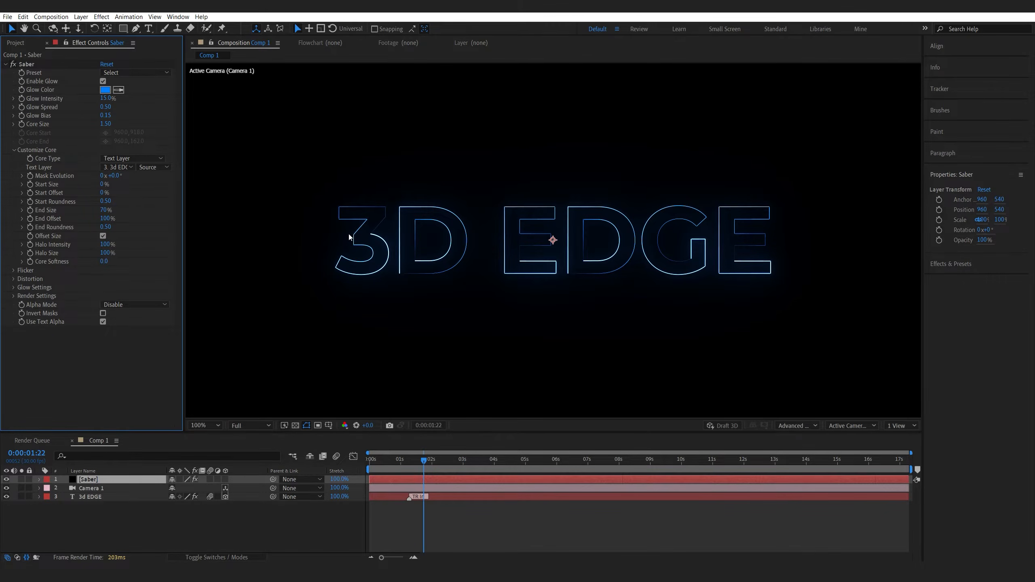
{"action": "scroll", "coordinate": [354, 253], "scroll_direction": "down", "scroll_amount": 1}
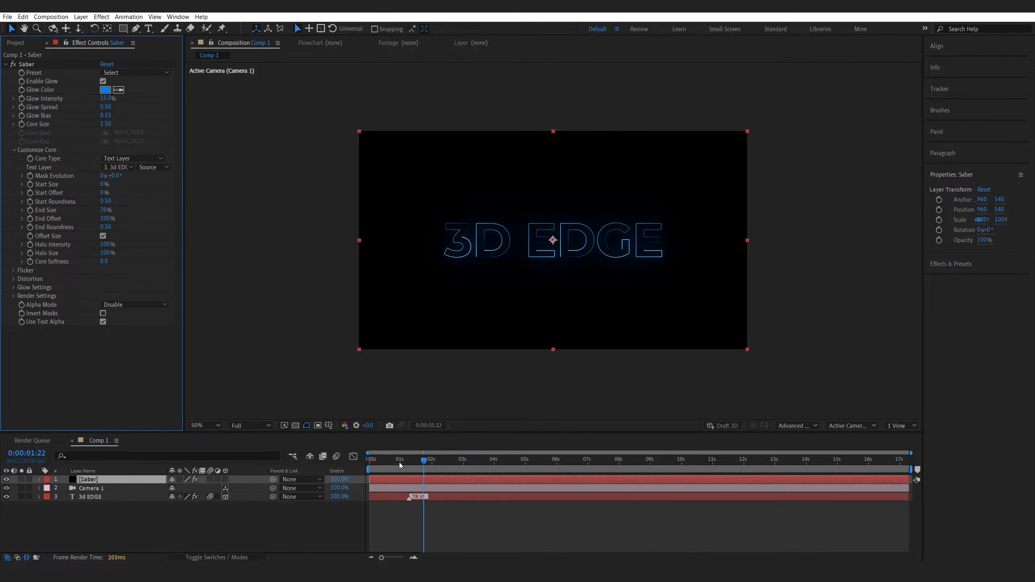
{"action": "left_click_drag", "start_coordinate": [399, 465], "coordinate": [356, 463]}
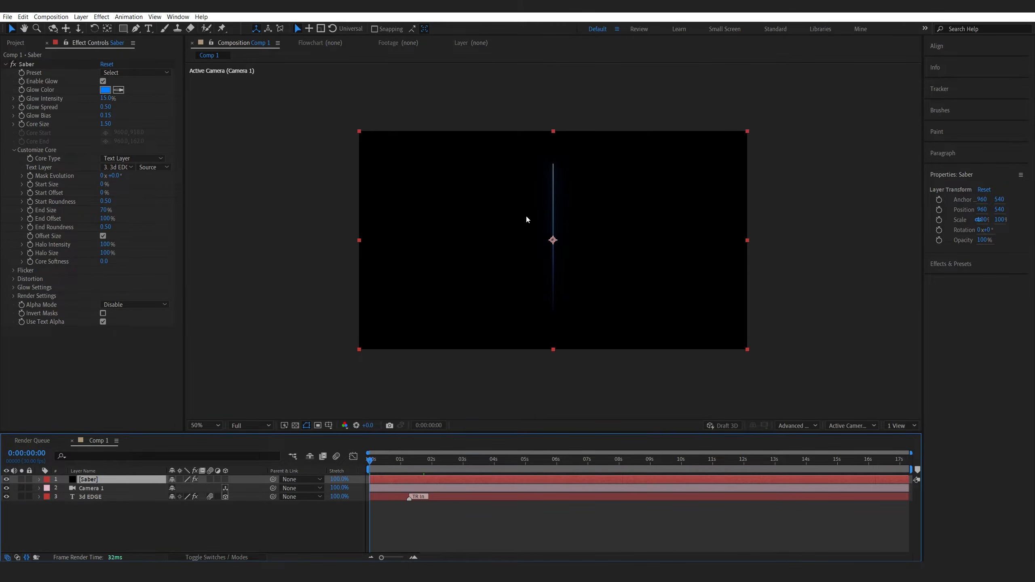
Keyframe the Saber End Offset at 0% at the start and 100% at about 1 second 8 frames.
{"action": "left_click", "coordinate": [105, 219]}
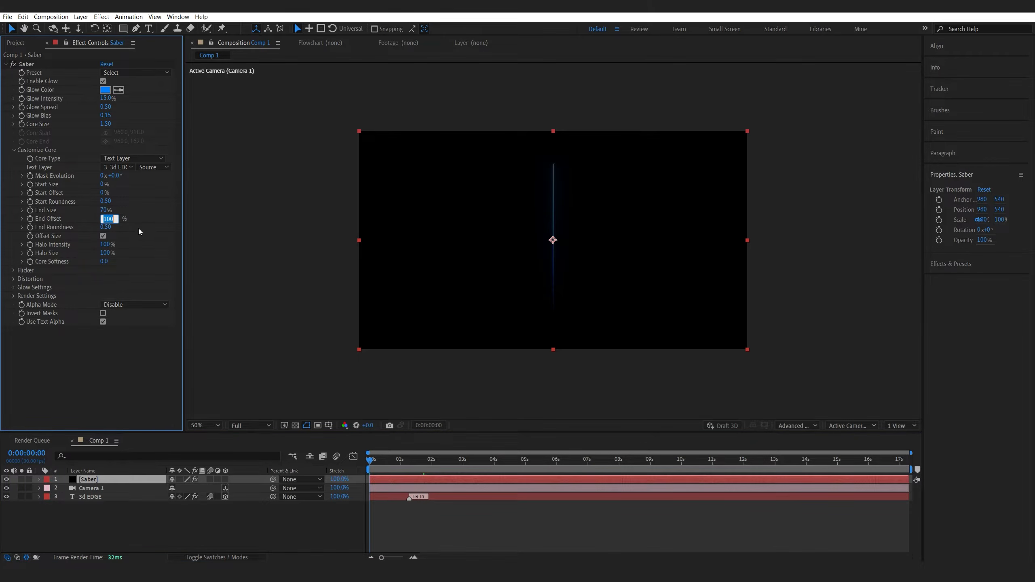
{"action": "type", "text": "0"}
{"action": "key", "text": "Return"}
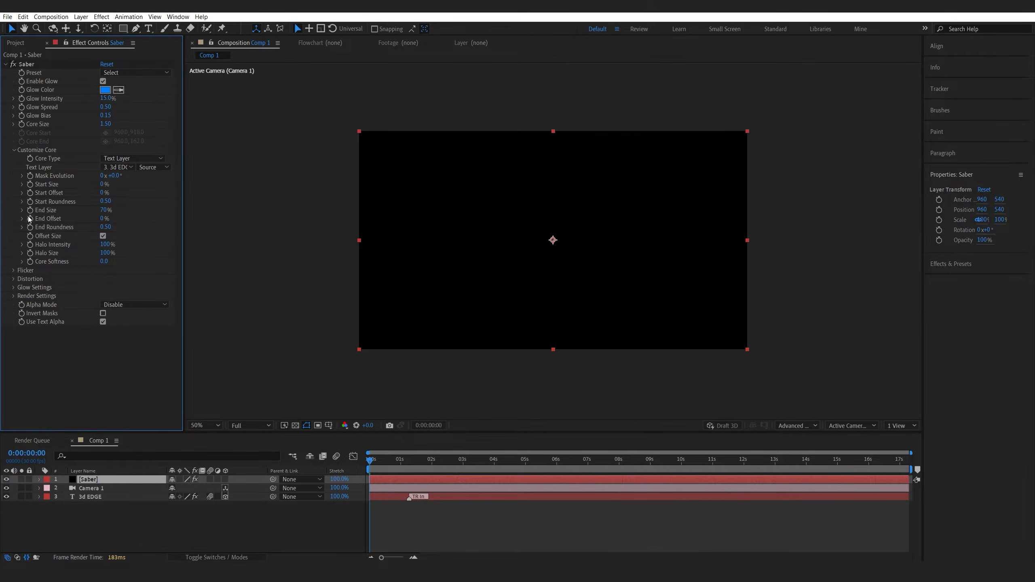
{"action": "left_click", "coordinate": [32, 220]}
{"action": "left_click_drag", "start_coordinate": [395, 460], "coordinate": [410, 460]}
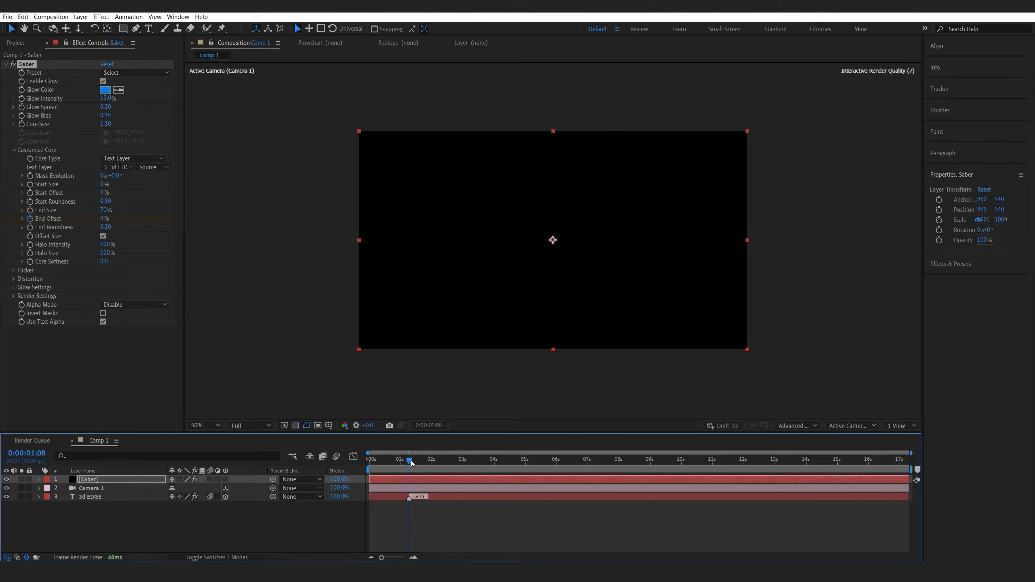
{"action": "left_click", "coordinate": [101, 221]}
{"action": "type", "text": "100"}
{"action": "key", "text": "Return"}
Apply easy ease to the End Offset keyframes, steepen the speed curve in the Graph Editor, and preview.
{"action": "left_click", "coordinate": [109, 479]}
{"action": "key", "text": "u"}
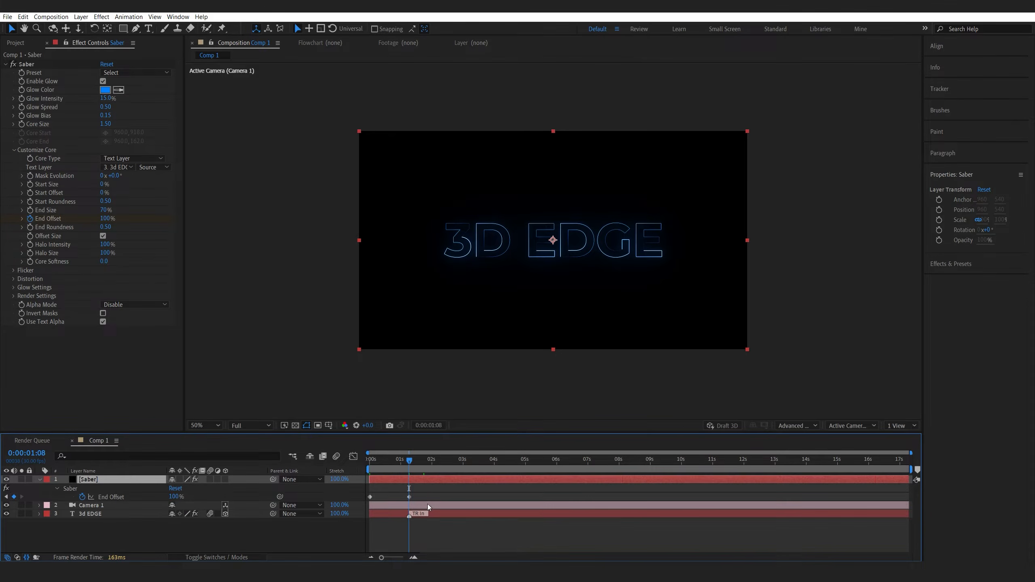
{"action": "left_click_drag", "start_coordinate": [435, 489], "coordinate": [362, 520]}
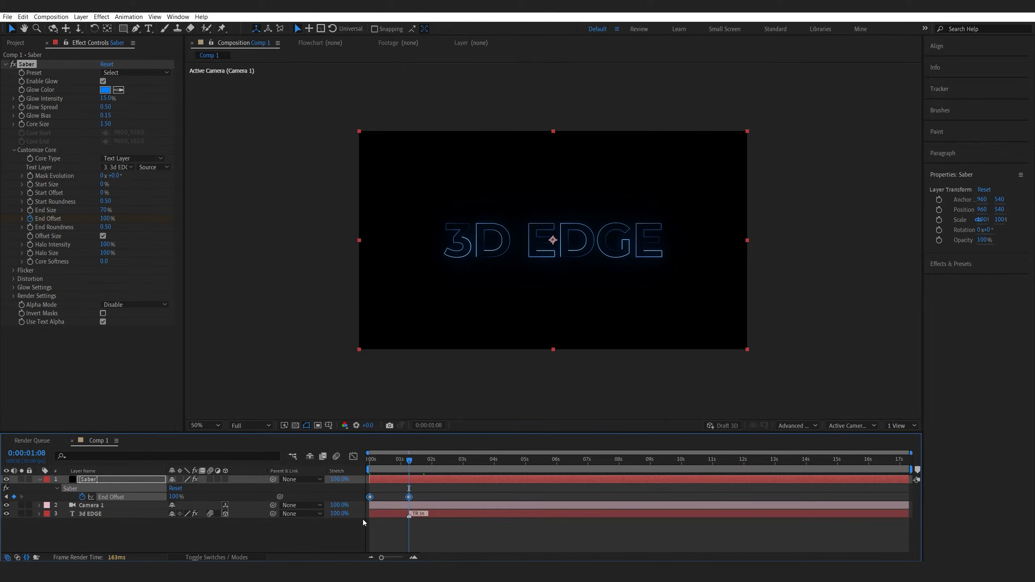
{"action": "key", "text": "F9"}
{"action": "left_click", "coordinate": [354, 456]}
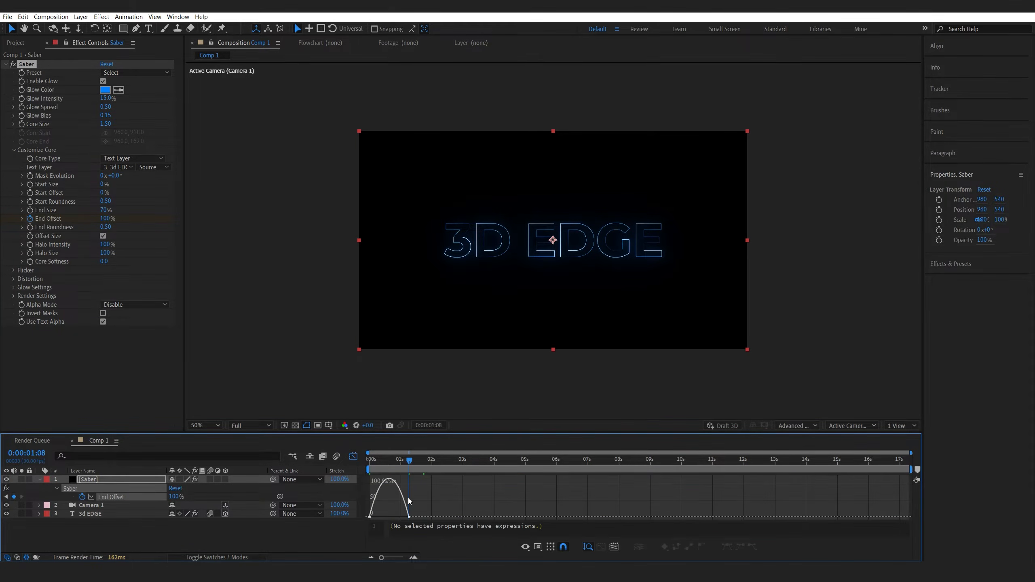
{"action": "left_click_drag", "start_coordinate": [401, 517], "coordinate": [385, 517]}
{"action": "key", "text": "space"}
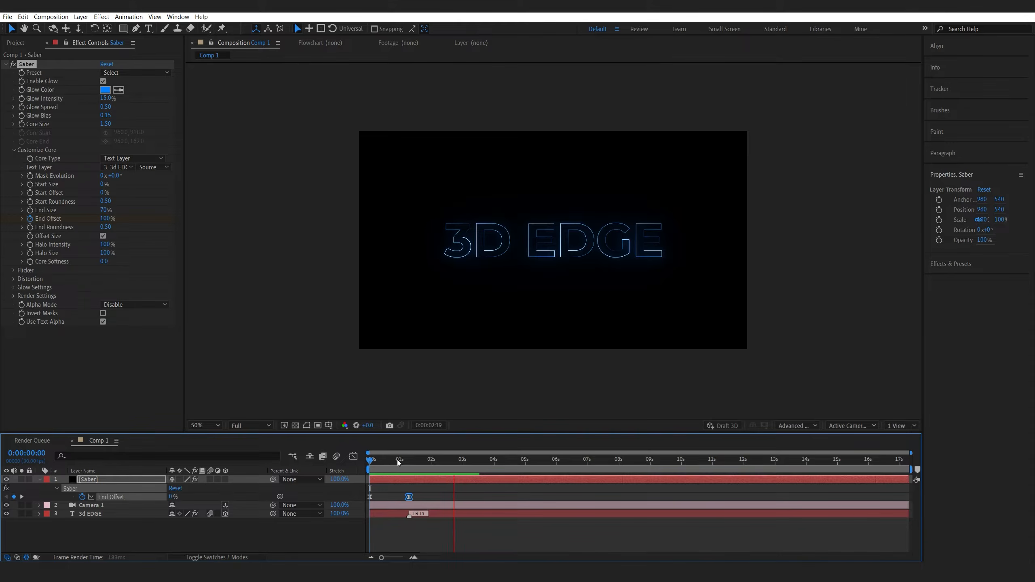
Keyframe the Saber Mask Evolution at the start and at 10 seconds, then preview the animation.
{"action": "left_click", "coordinate": [397, 463]}
{"action": "left_click_drag", "start_coordinate": [395, 466], "coordinate": [354, 468]}
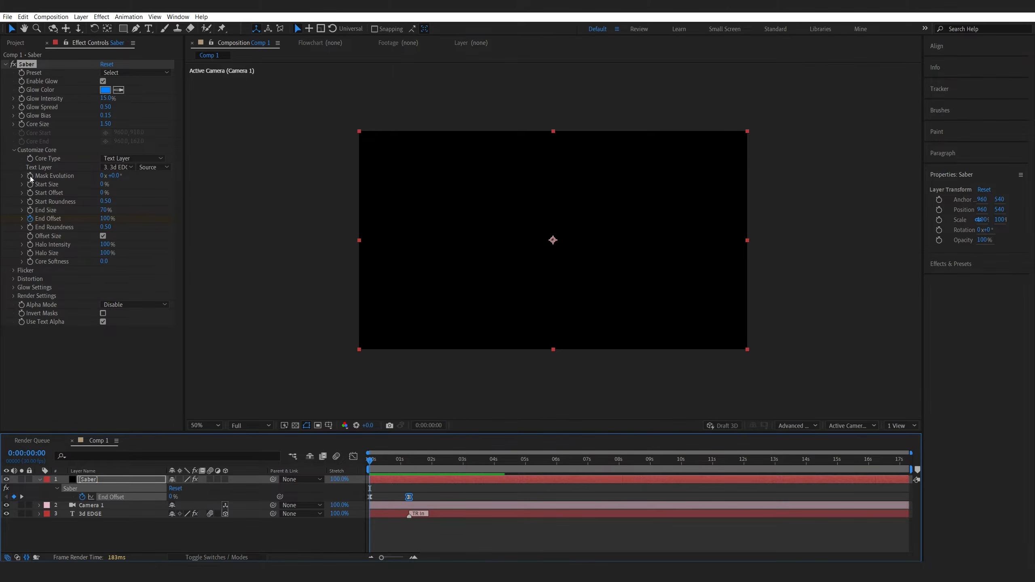
{"action": "left_click", "coordinate": [92, 229]}
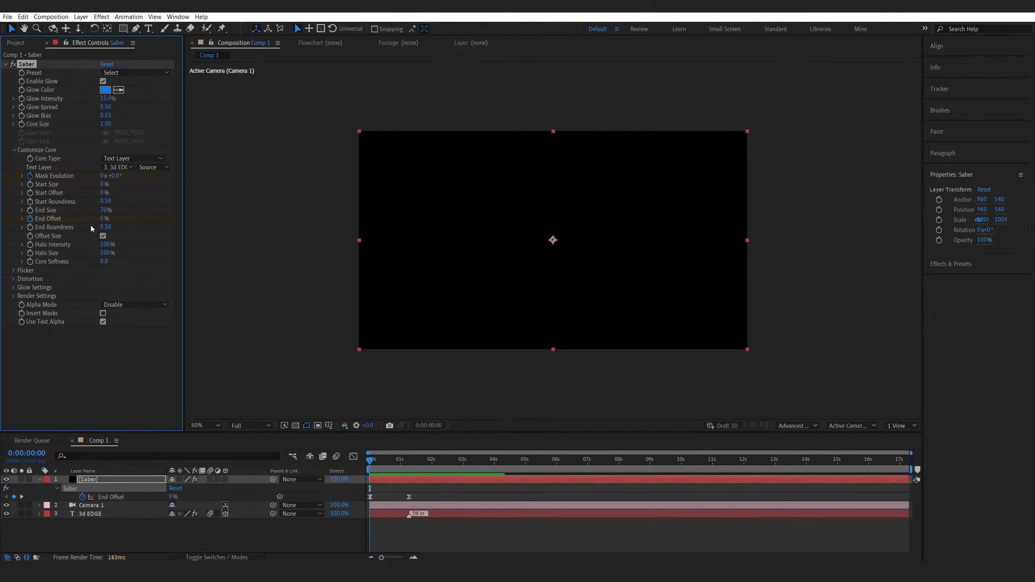
{"action": "left_click", "coordinate": [681, 464]}
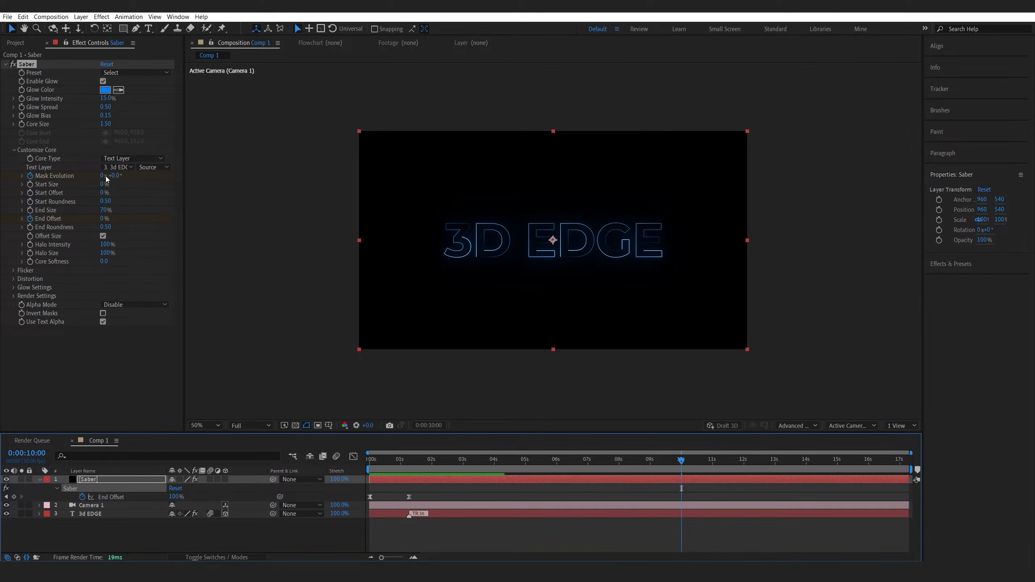
{"action": "left_click", "coordinate": [409, 466]}
{"action": "key", "text": "space"}
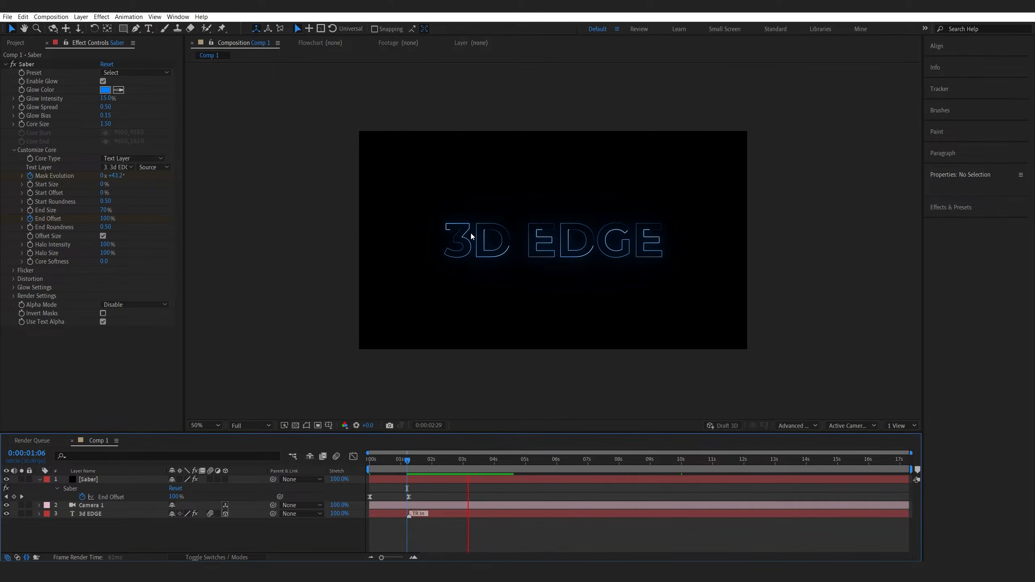
Set the Saber's Render Settings Composite Settings to Transparent.
{"action": "left_click", "coordinate": [439, 480]}
{"action": "key", "text": "u"}
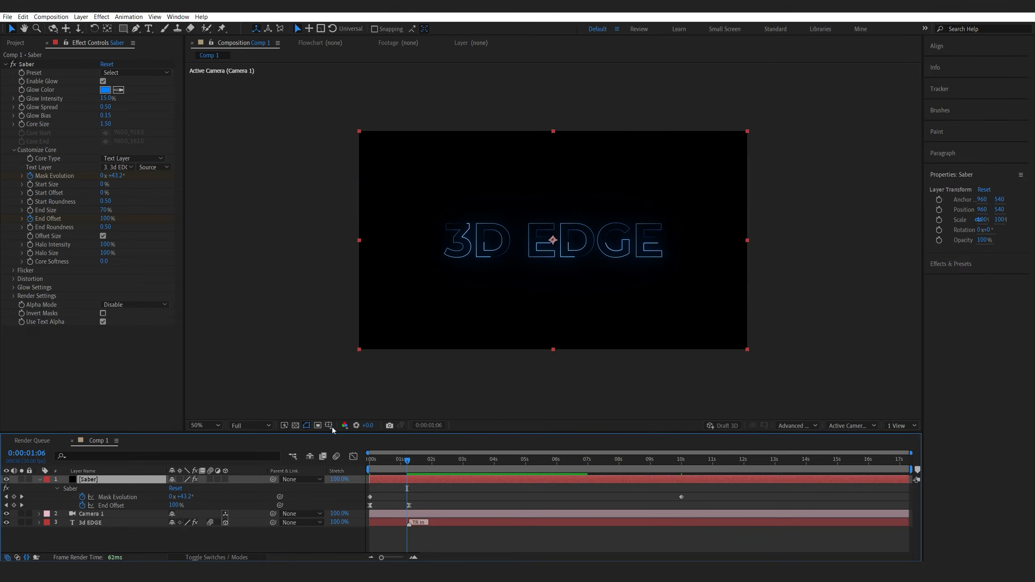
{"action": "left_click", "coordinate": [14, 296]}
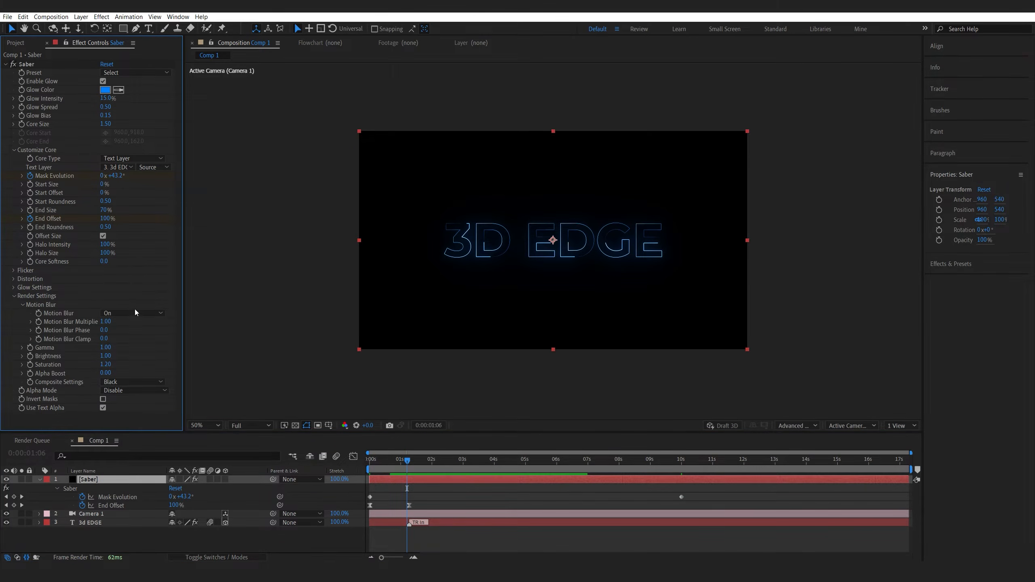
{"action": "left_click", "coordinate": [123, 384]}
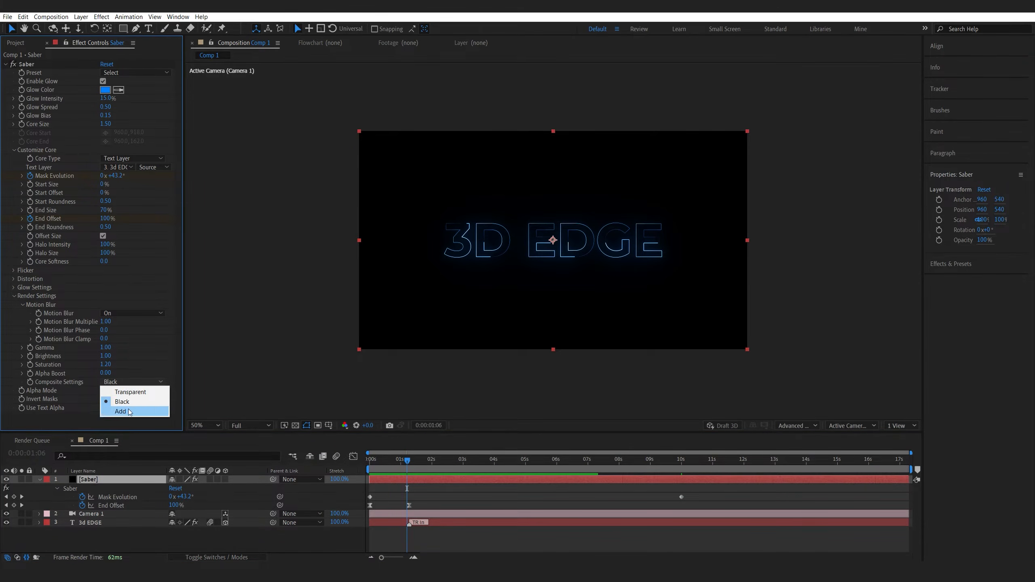
{"action": "left_click", "coordinate": [130, 392]}
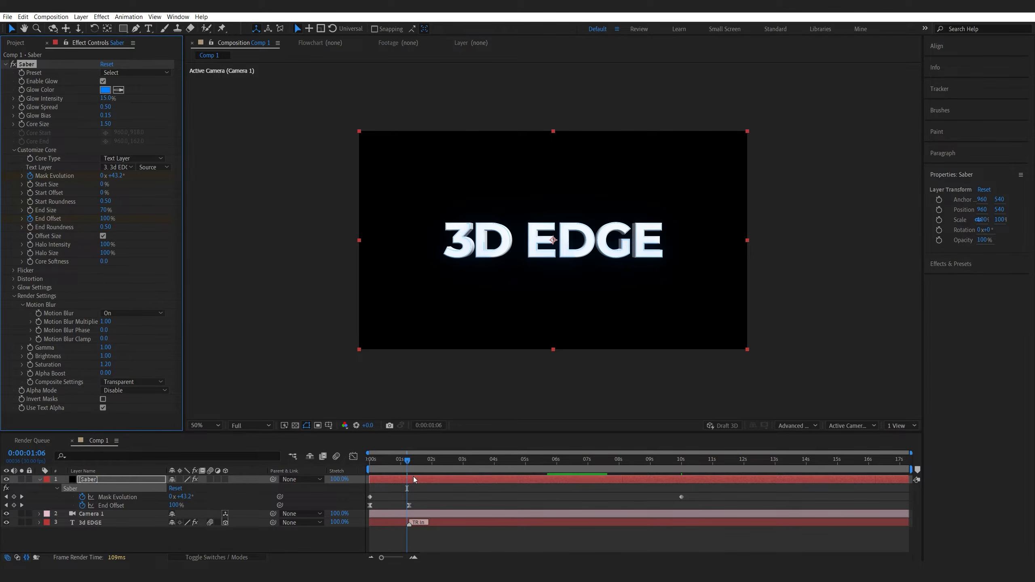
Hide the 3d EDGE text layer and view the glowing outline at 100% zoom.
{"action": "key", "text": "slash"}
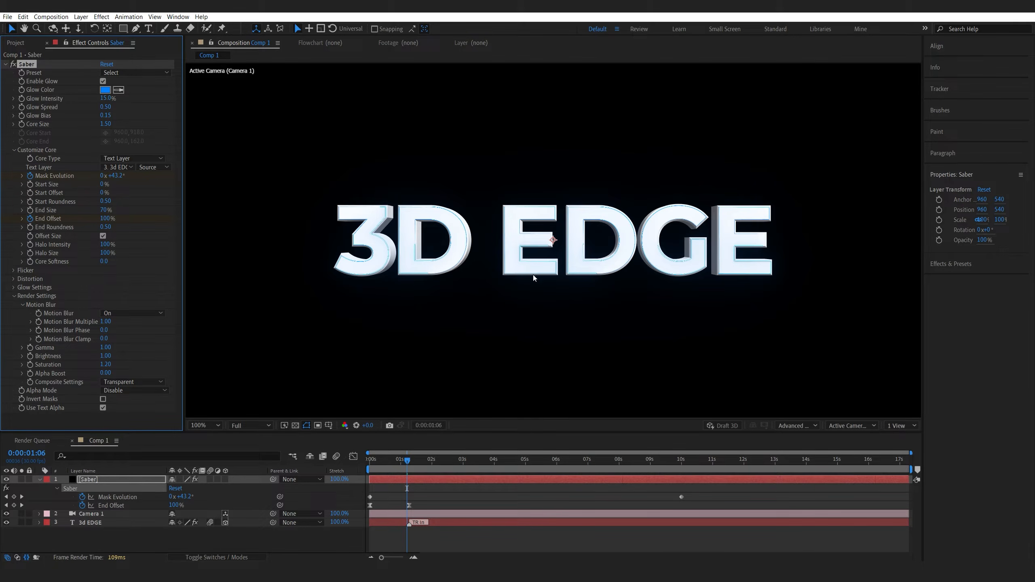
{"action": "left_click", "coordinate": [102, 539]}
{"action": "left_click", "coordinate": [6, 522]}
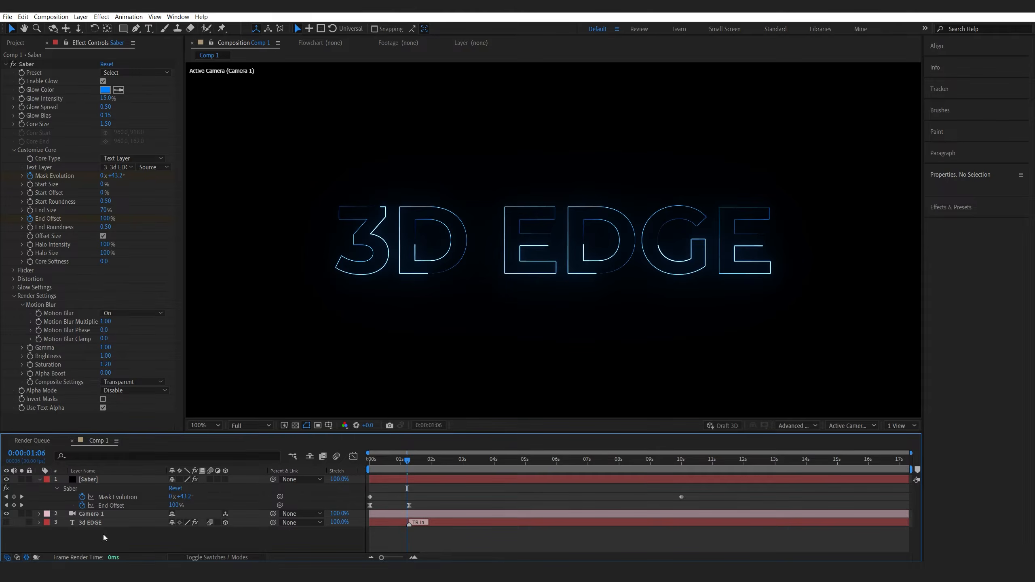
{"action": "key", "text": "comma"}
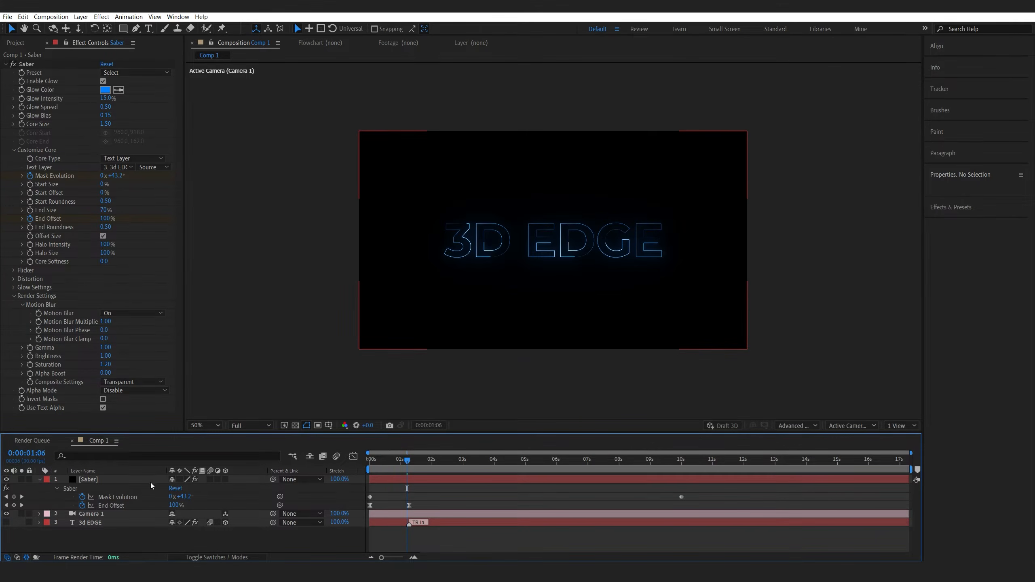
Duplicate the Saber layer and change the duplicate's Glow Color to green 26FF00.
{"action": "left_click", "coordinate": [96, 481]}
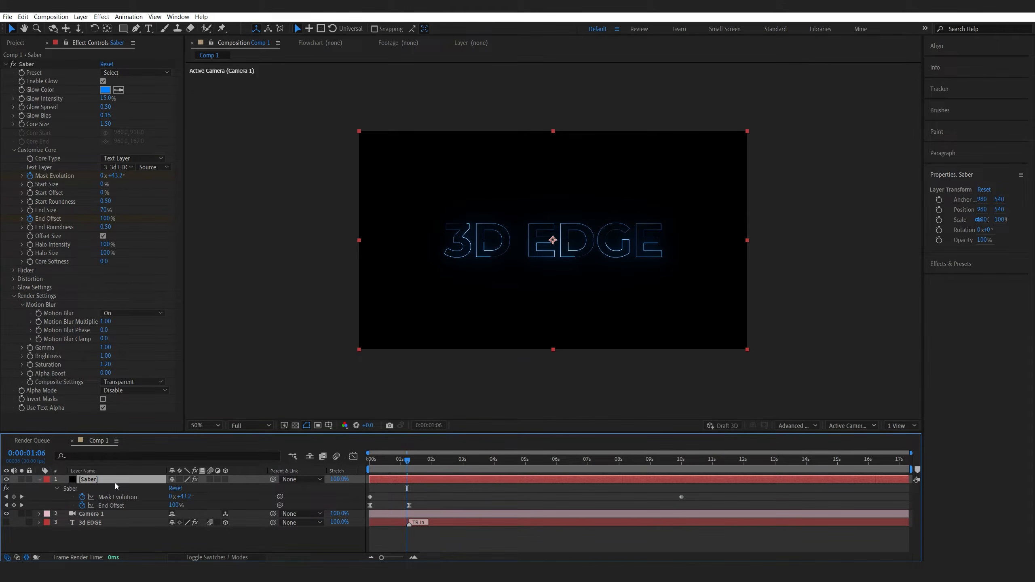
{"action": "key", "text": "ctrl+d"}
{"action": "left_click", "coordinate": [104, 91]}
{"action": "left_click", "coordinate": [287, 308]}
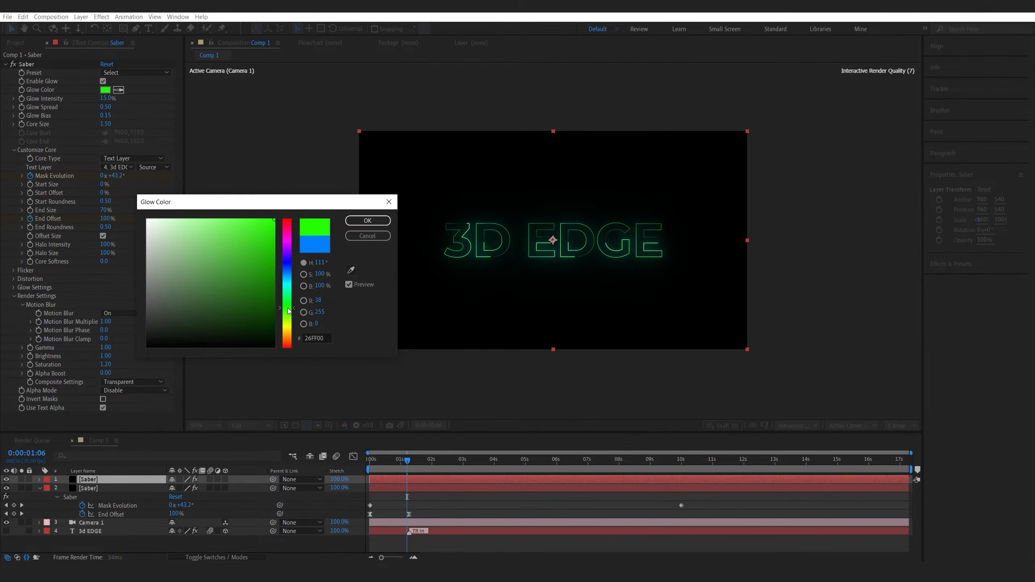
{"action": "left_click", "coordinate": [367, 221]}
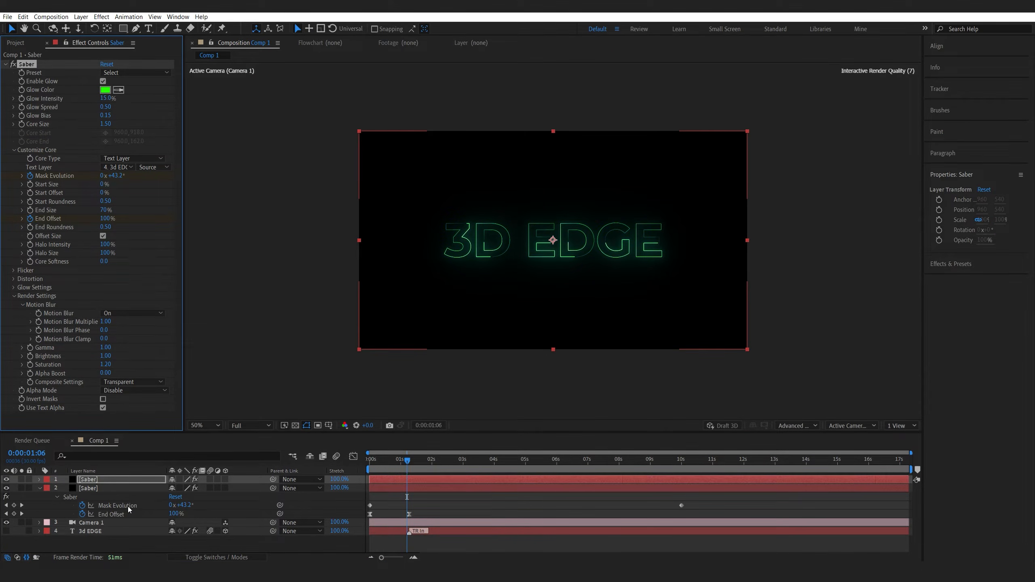
Set the green Saber's Mask Evolution keyframe to -1 revolution so it runs opposite.
{"action": "key", "text": "u"}
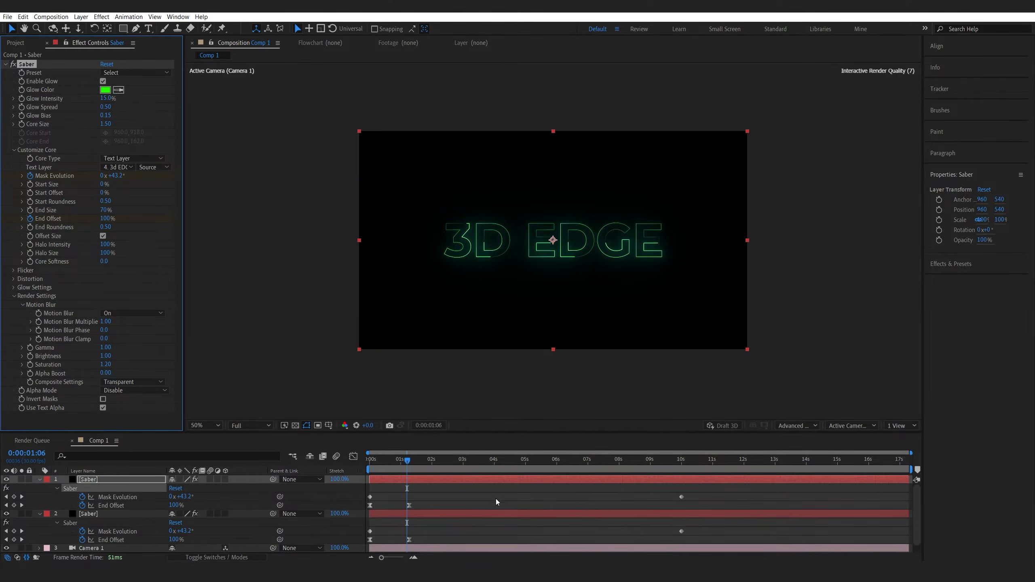
{"action": "left_click", "coordinate": [22, 497]}
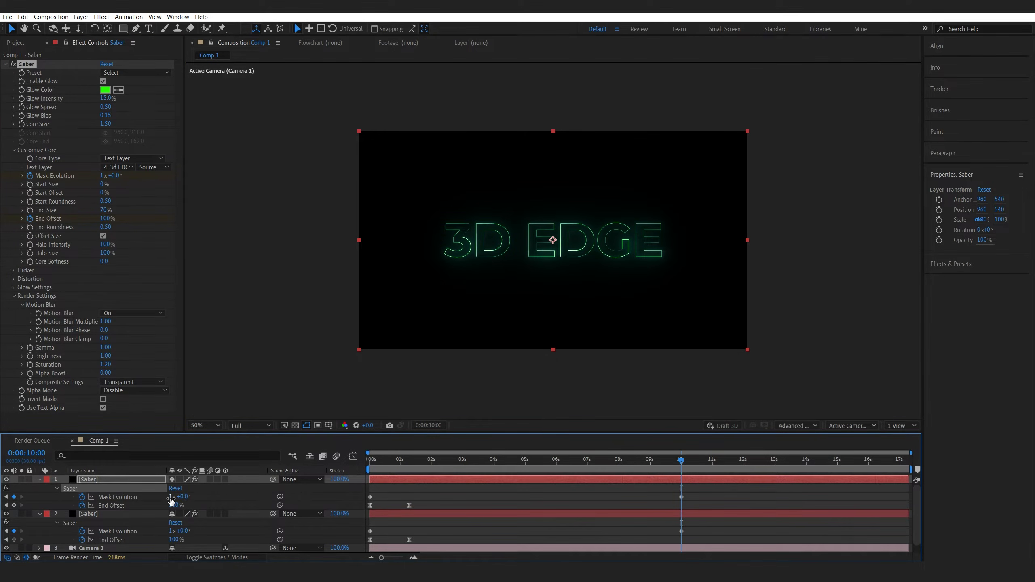
{"action": "left_click", "coordinate": [171, 497]}
{"action": "type", "text": "-1"}
{"action": "key", "text": "Return"}
Scrub the timeline and zoom in to inspect the two glow outlines moving together.
{"action": "left_click_drag", "start_coordinate": [441, 460], "coordinate": [537, 466]}
{"action": "key", "text": "period"}
{"action": "key", "text": "period"}
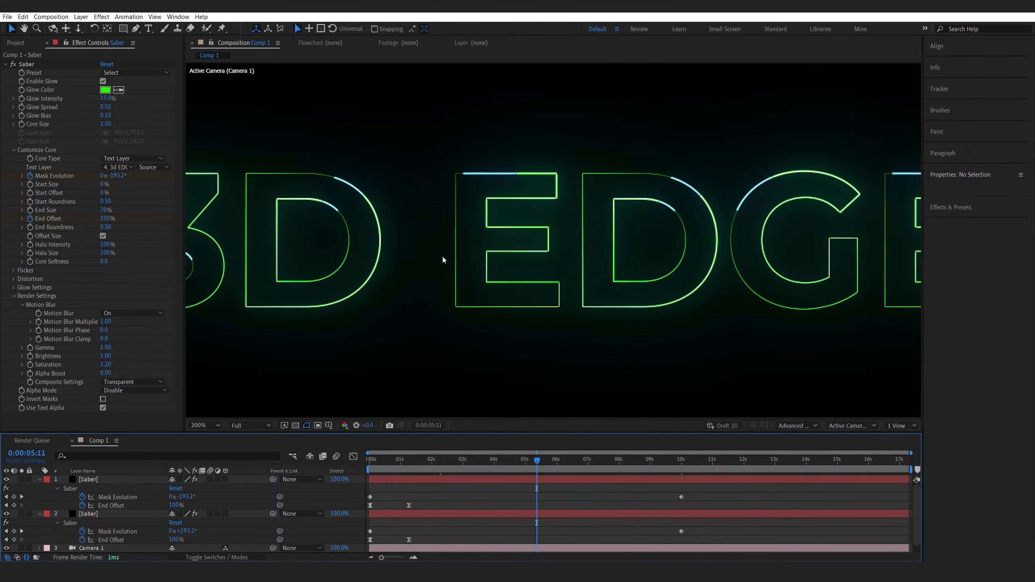
{"action": "key", "text": "comma"}
{"action": "key", "text": "comma"}
{"action": "left_click_drag", "start_coordinate": [537, 461], "coordinate": [640, 462]}
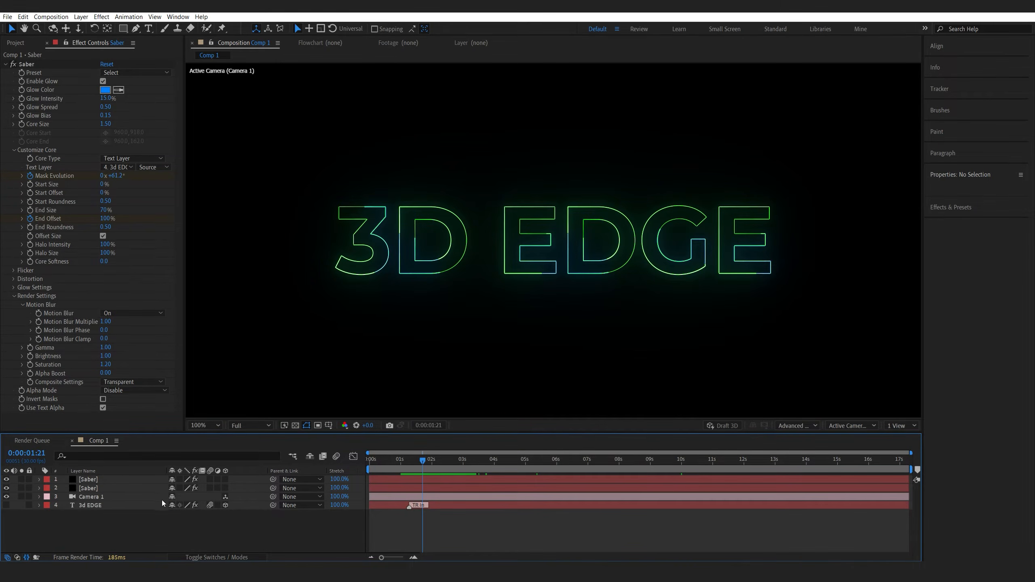
Show the 3d EDGE layer again and set keyframes on Camera 1's Position and Point of Interest at the start.
{"action": "left_click", "coordinate": [7, 506]}
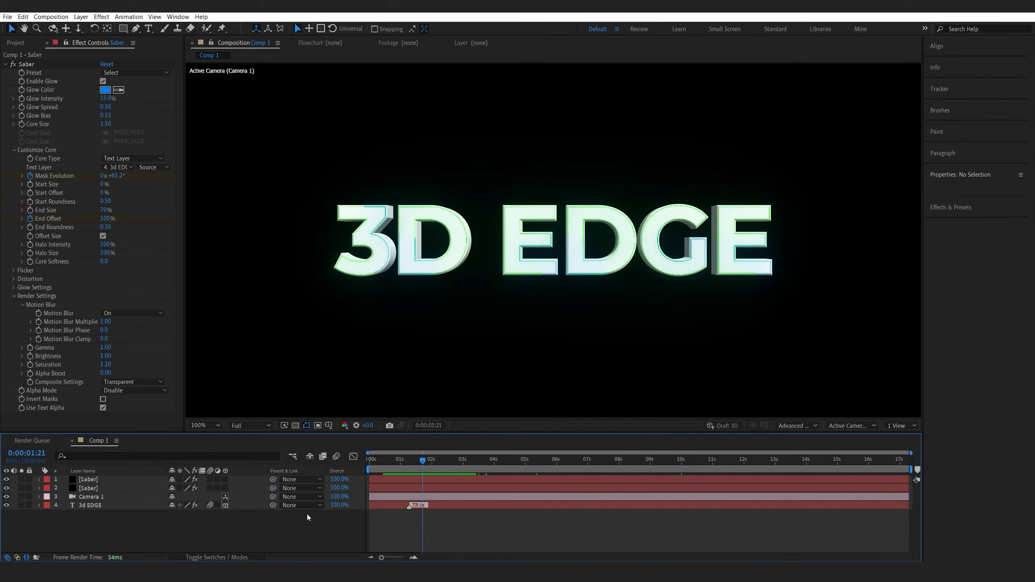
{"action": "left_click", "coordinate": [81, 497]}
{"action": "key", "text": "Home"}
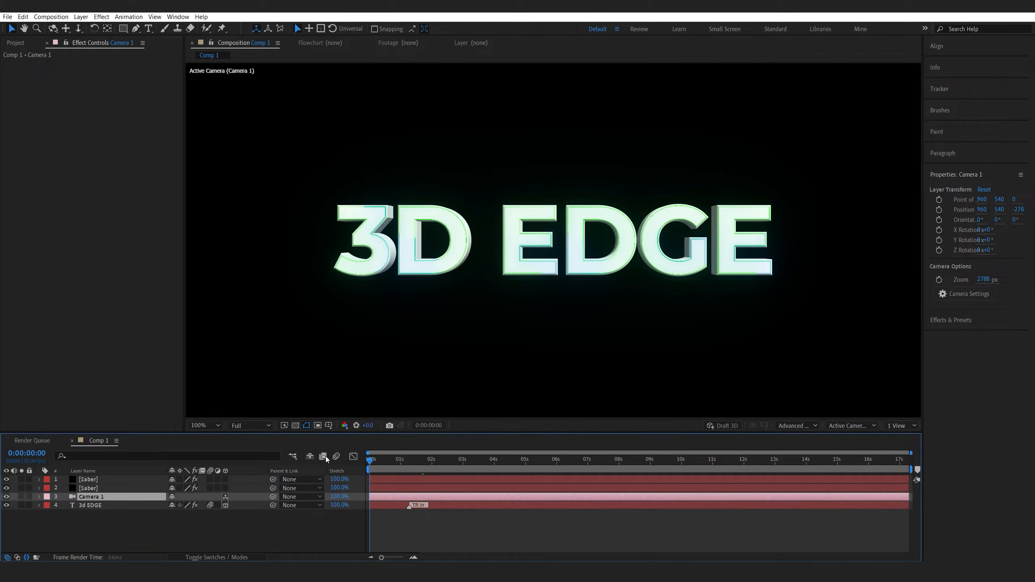
{"action": "key", "text": "p"}
{"action": "key", "text": "shift+a"}
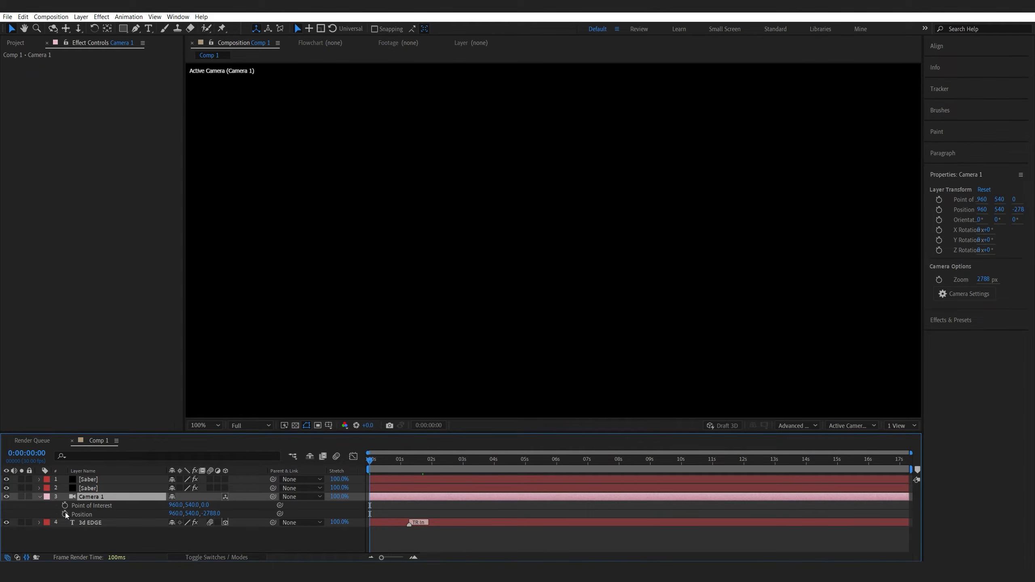
{"action": "left_click", "coordinate": [65, 514]}
{"action": "left_click", "coordinate": [65, 505]}
Move Camera 1 sideways at about 3 seconds to keyframe a camera move, then preview from the start.
{"action": "scroll", "coordinate": [440, 343], "scroll_direction": "down", "scroll_amount": 2}
{"action": "left_click_drag", "start_coordinate": [420, 462], "coordinate": [465, 460]}
{"action": "left_click_drag", "start_coordinate": [566, 249], "coordinate": [524, 249]}
{"action": "key", "text": "Home"}
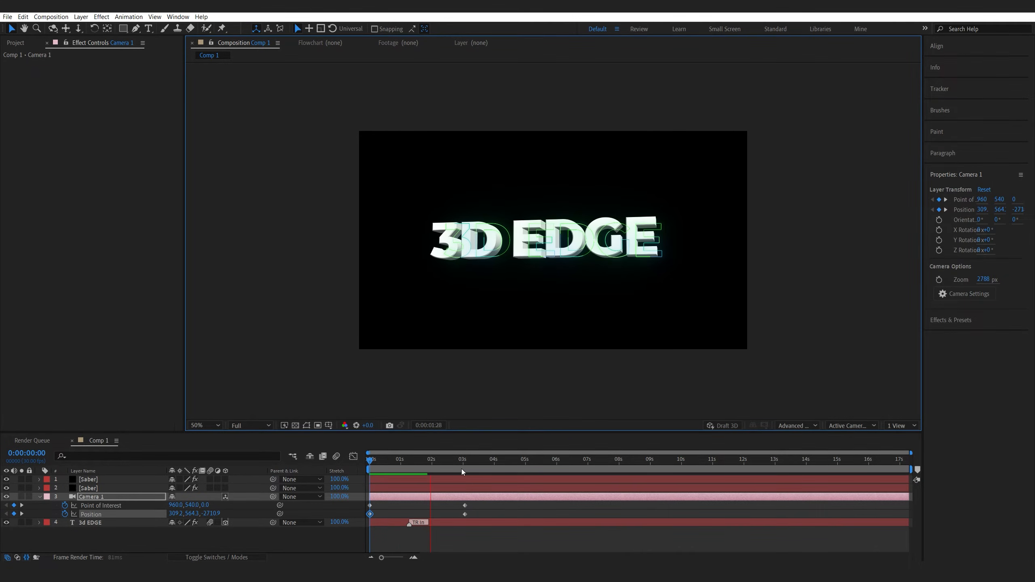
{"action": "key", "text": "space"}
Duplicate Camera 1.
{"action": "left_click", "coordinate": [225, 488]}
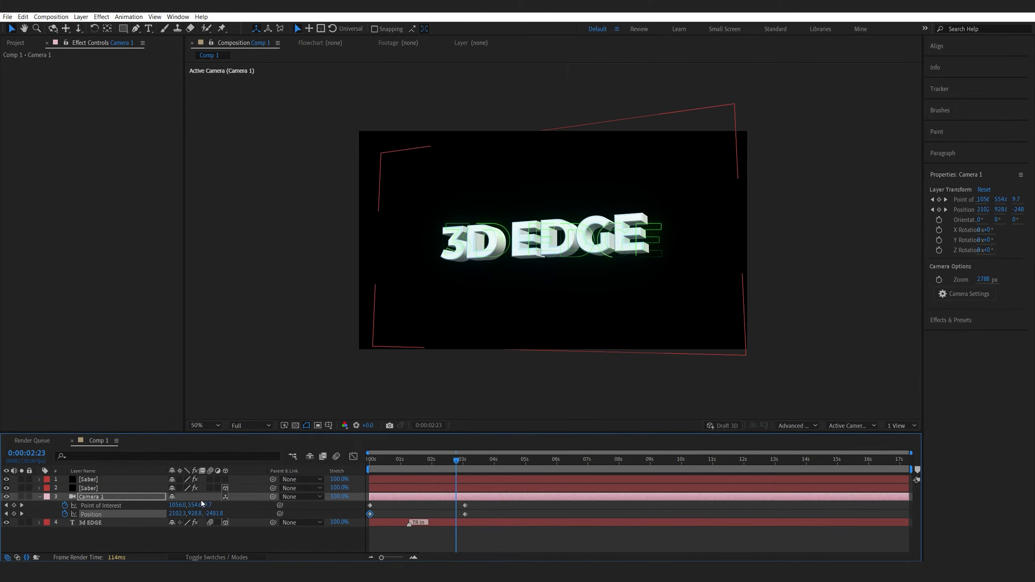
{"action": "left_click", "coordinate": [104, 496]}
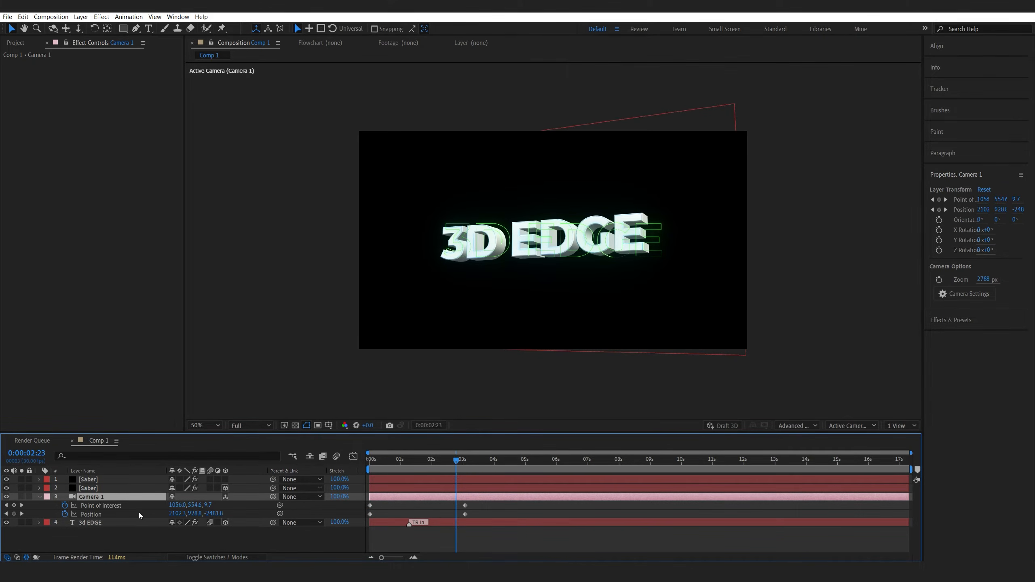
{"action": "key", "text": "ctrl+d"}
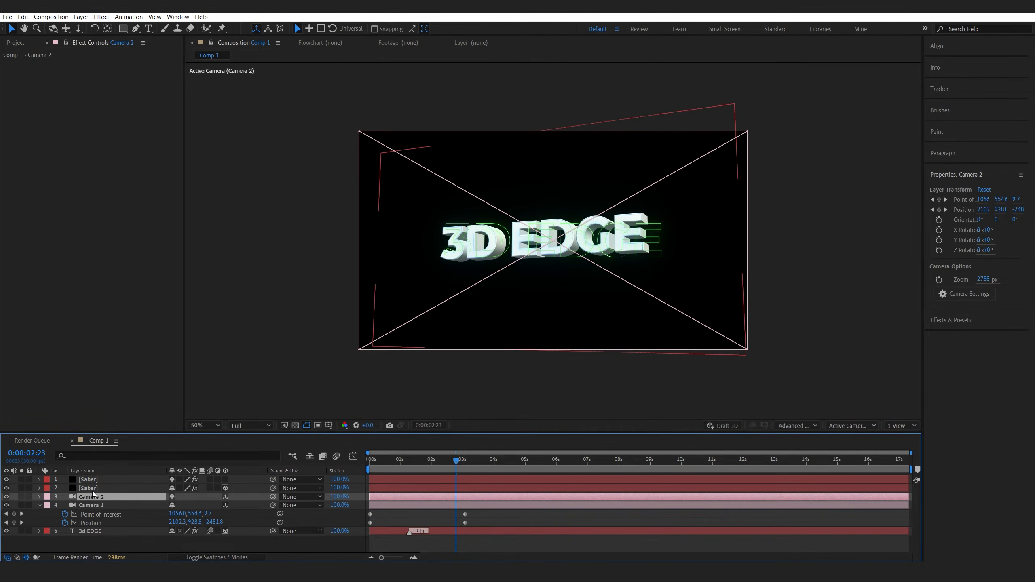
Pre-compose both Saber layers and Camera 2 into a composition named Glow and open it.
{"action": "left_click", "coordinate": [106, 481], "text": "shift"}
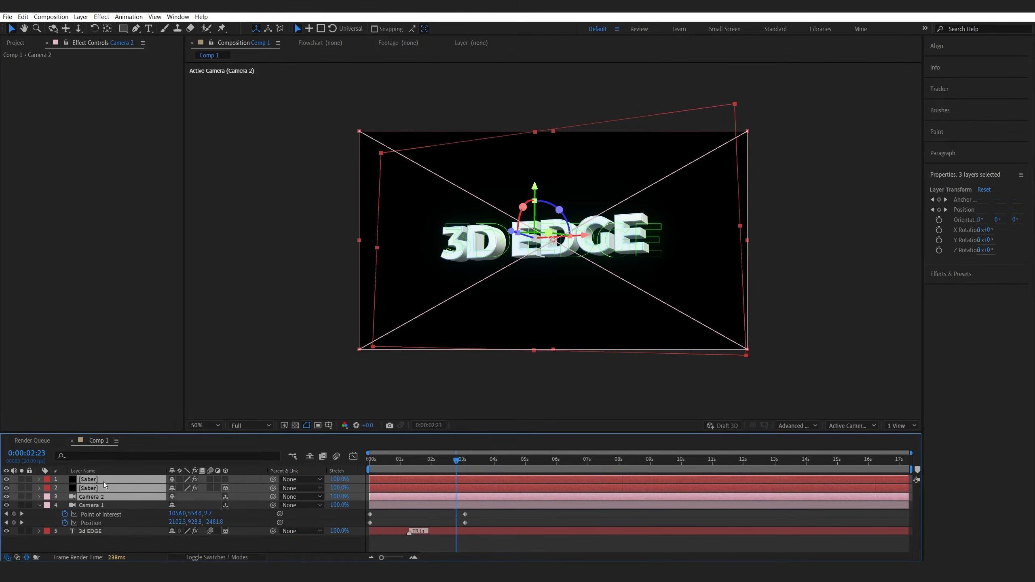
{"action": "key", "text": "ctrl+shift+c"}
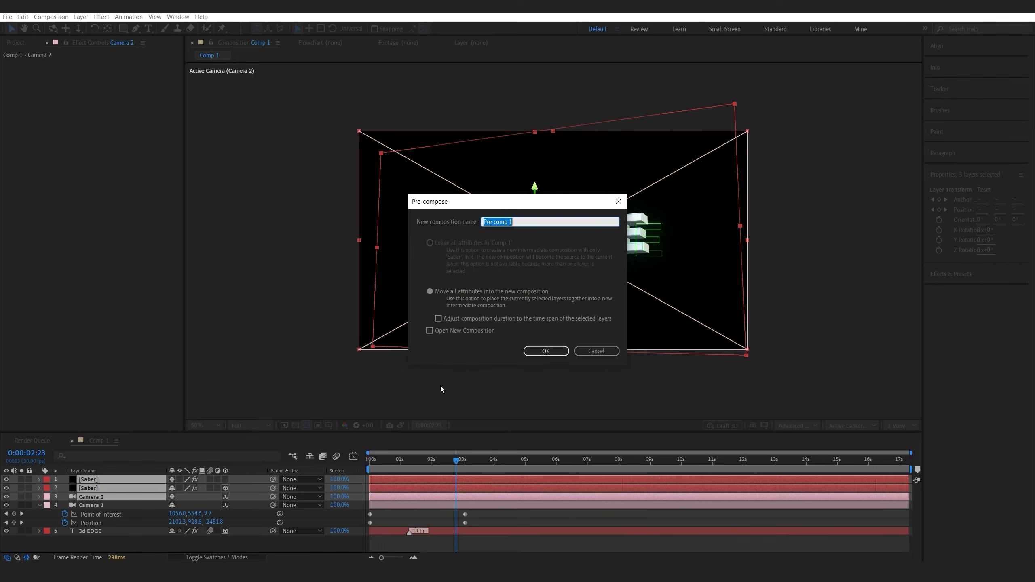
{"action": "type", "text": "Glow"}
{"action": "key", "text": "Return"}
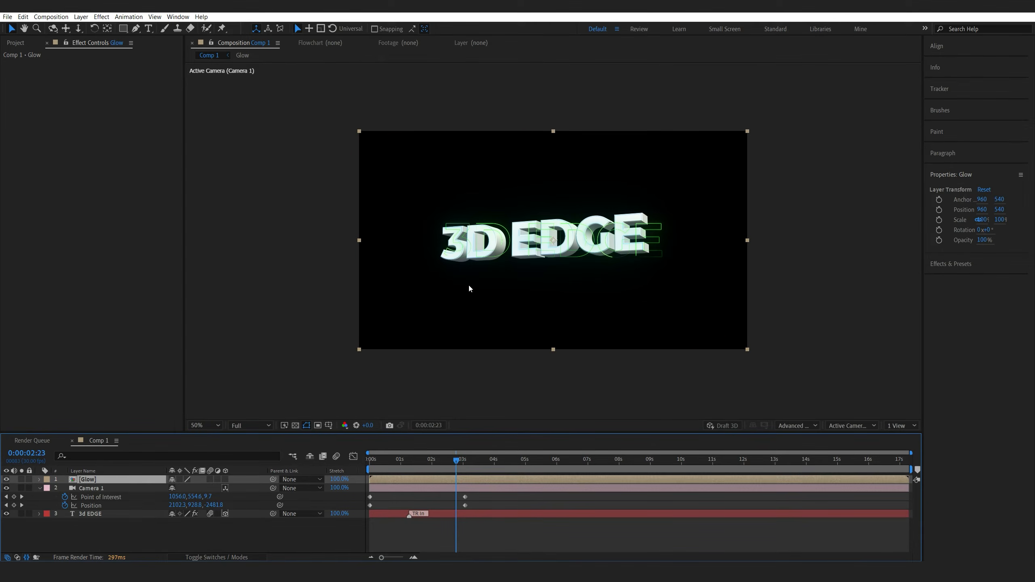
{"action": "double_click", "coordinate": [88, 480]}
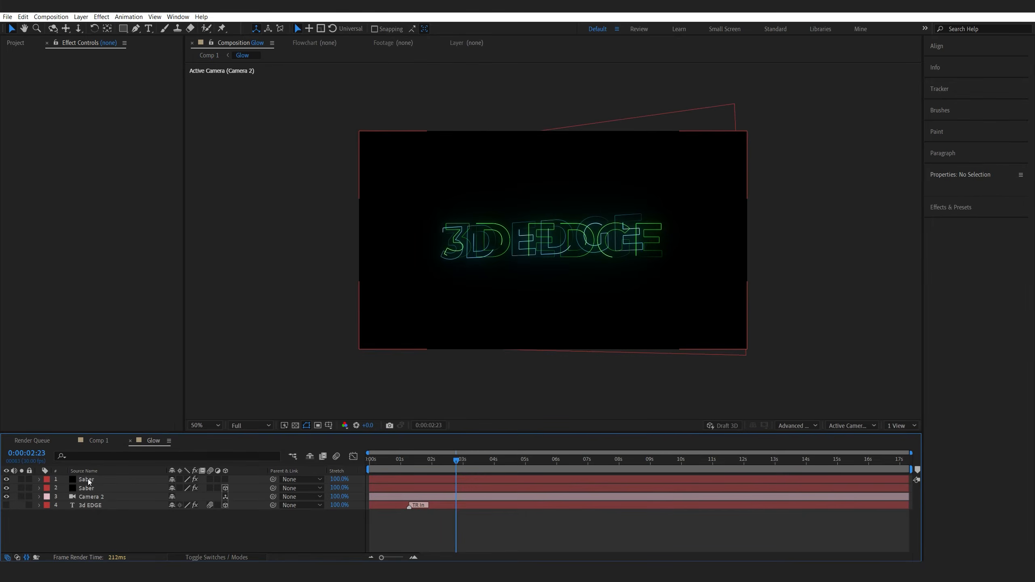
Set the Glow composition's 3D renderer to Advanced 3D.
{"action": "left_click", "coordinate": [799, 425]}
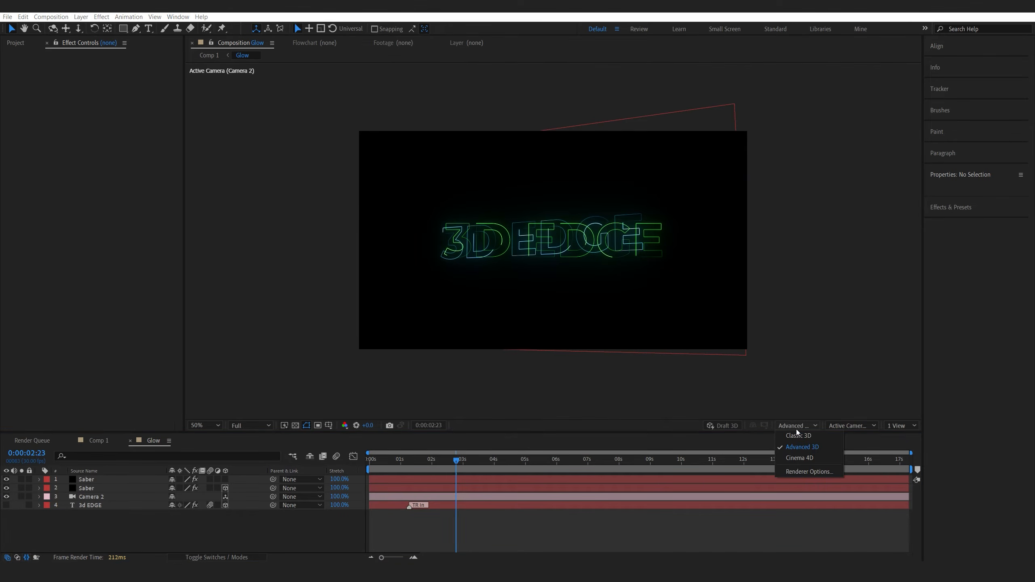
{"action": "left_click", "coordinate": [802, 445]}
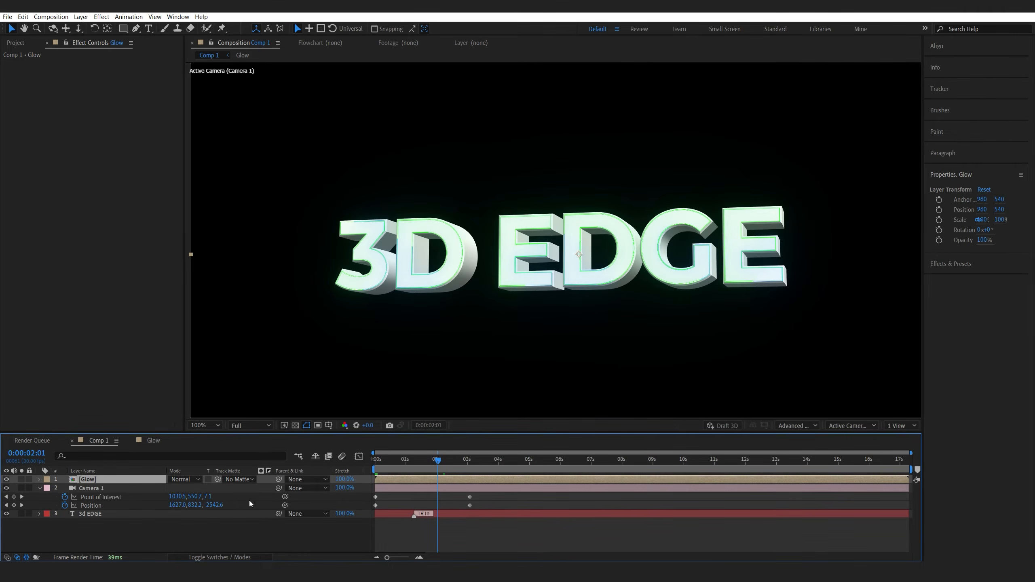
Move Camera 1 at about 1.5 seconds to add a middle keyframe, then copy Camera 1's keyframes.
{"action": "mouse_move", "coordinate": [439, 459]}
{"action": "left_mouse_down"}
{"action": "mouse_move", "coordinate": [394, 465]}
{"action": "mouse_move", "coordinate": [442, 465]}
{"action": "left_mouse_up"}
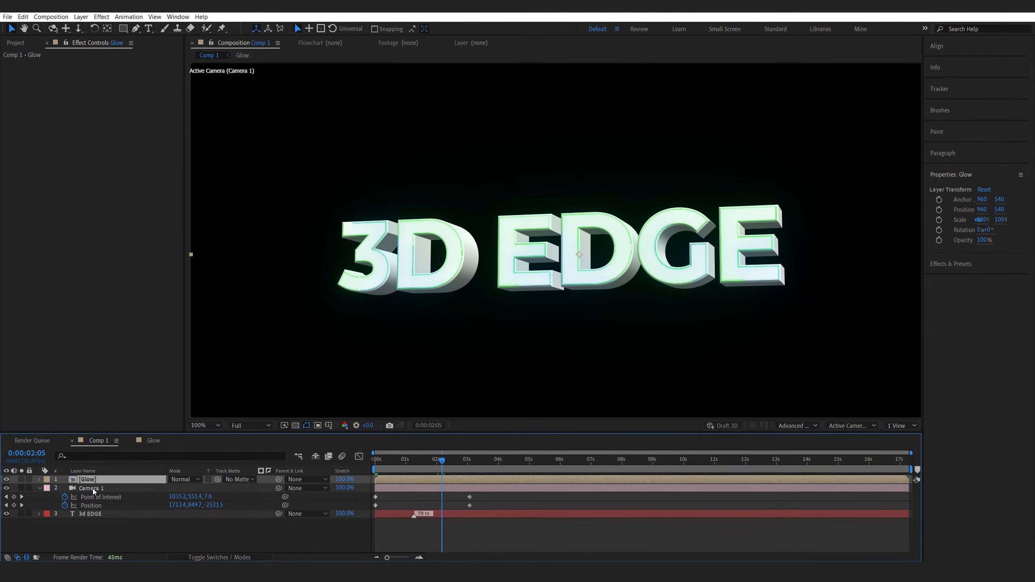
{"action": "left_click", "coordinate": [421, 458]}
{"action": "left_click_drag", "start_coordinate": [581, 232], "coordinate": [543, 229]}
{"action": "left_click", "coordinate": [437, 521]}
{"action": "left_click_drag", "start_coordinate": [420, 460], "coordinate": [112, 491]}
{"action": "left_click", "coordinate": [96, 489]}
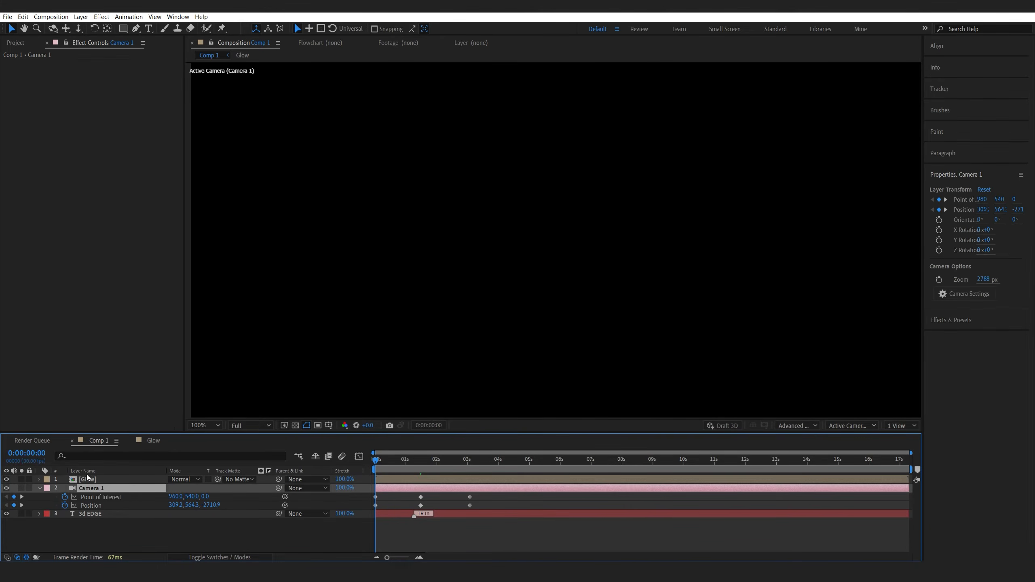
Open the Glow composition, replace Camera 2's keyframes with the pasted Camera 1 keyframes, and preview.
{"action": "double_click", "coordinate": [84, 478]}
{"action": "left_click", "coordinate": [90, 496]}
{"action": "key", "text": "Delete"}
{"action": "key", "text": "ctrl+v"}
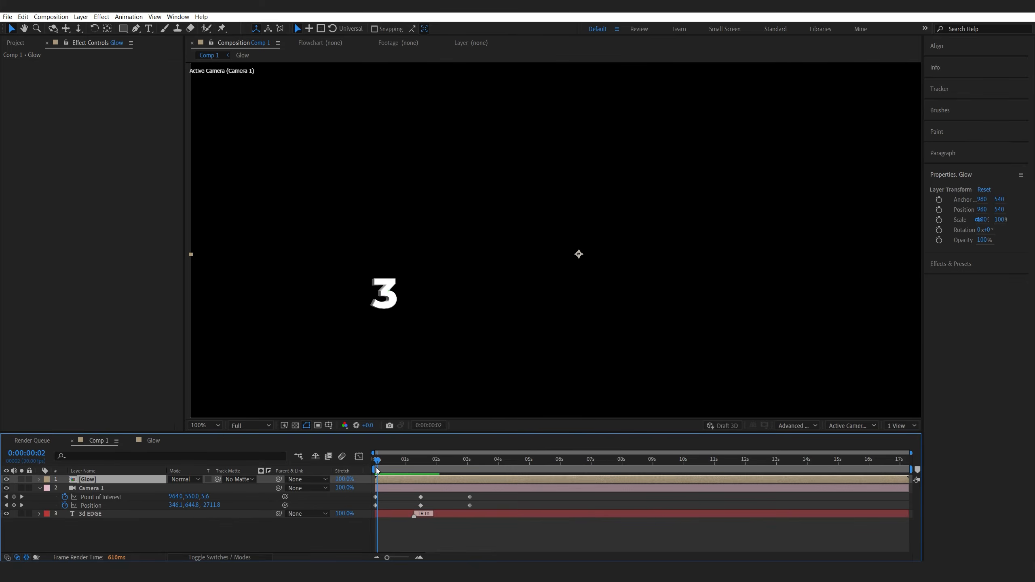
{"action": "key", "text": "space"}
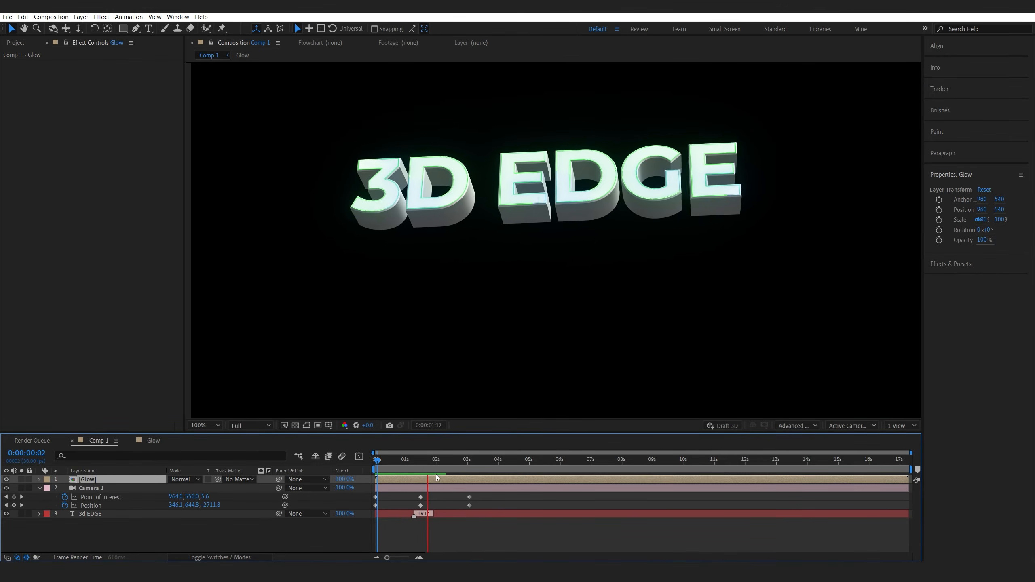
Change the 3d EDGE text fill colour to grey 595959.
{"action": "left_click", "coordinate": [427, 461]}
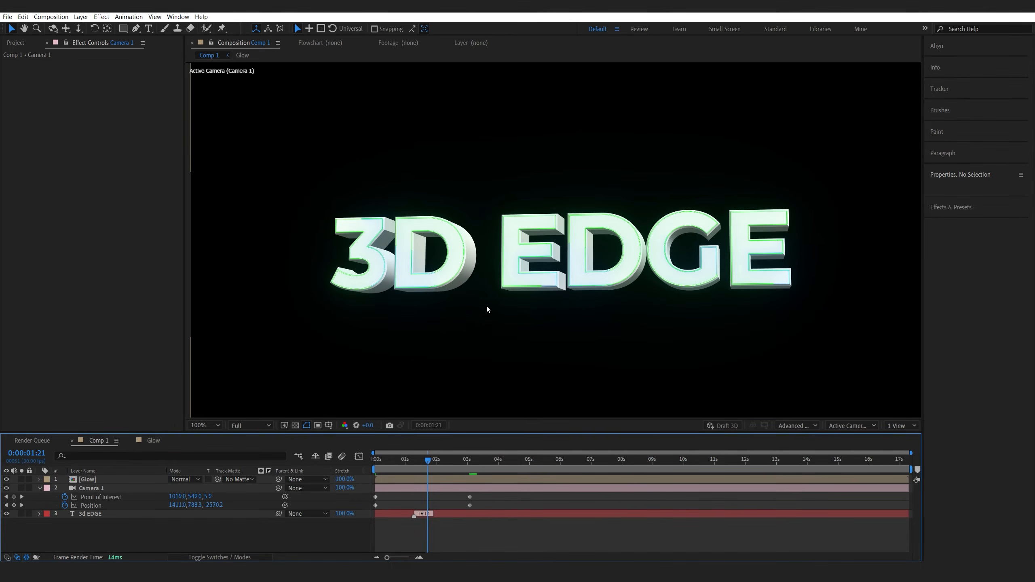
{"action": "left_click", "coordinate": [95, 514]}
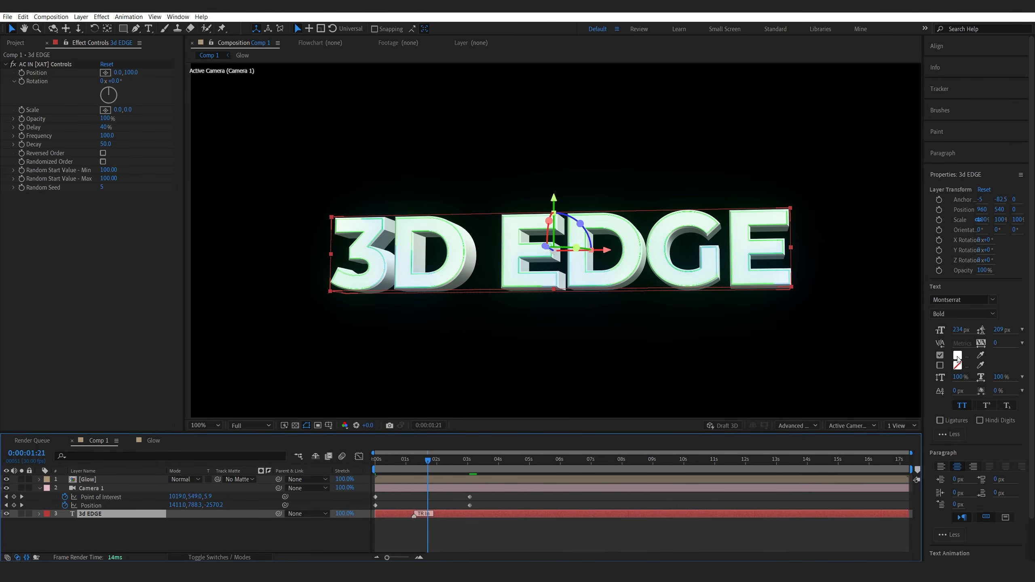
{"action": "left_click", "coordinate": [957, 356]}
{"action": "left_click_drag", "start_coordinate": [157, 296], "coordinate": [139, 302]}
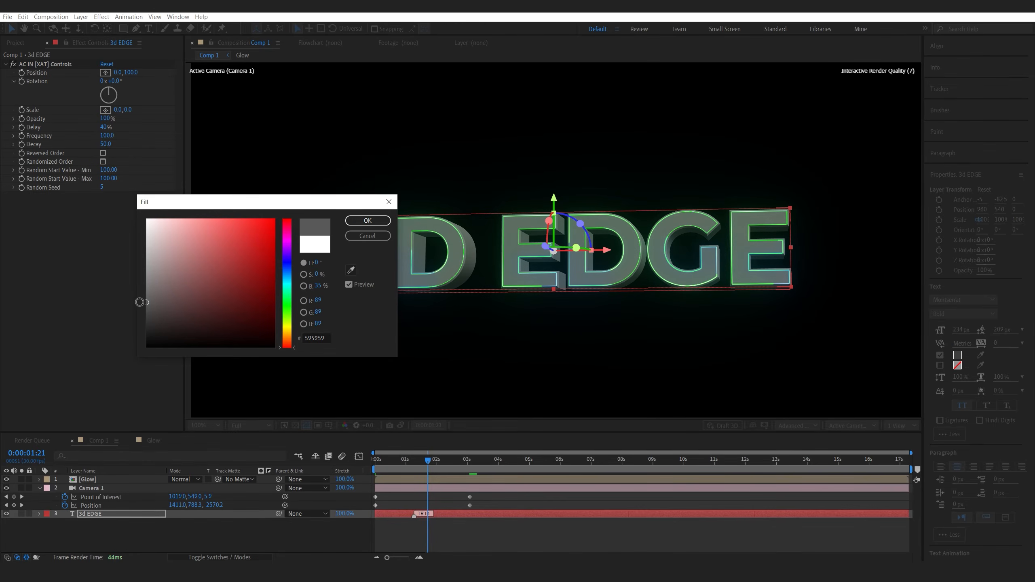
{"action": "left_click", "coordinate": [368, 221]}
Expand the 3d EDGE layer's Material Options and raise its specular intensity.
{"action": "left_click", "coordinate": [39, 514]}
{"action": "scroll", "coordinate": [117, 526], "scroll_direction": "down", "scroll_amount": 3}
{"action": "scroll", "coordinate": [77, 538], "scroll_direction": "down", "scroll_amount": 5}
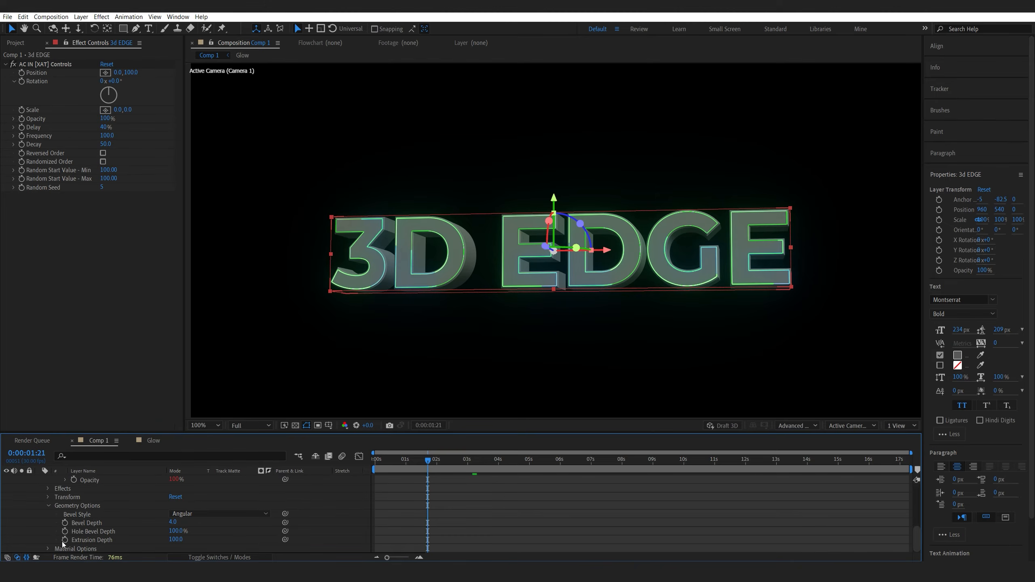
{"action": "left_click", "coordinate": [48, 548]}
{"action": "scroll", "coordinate": [109, 534], "scroll_direction": "down", "scroll_amount": 5}
{"action": "left_click_drag", "start_coordinate": [171, 540], "coordinate": [241, 529]}
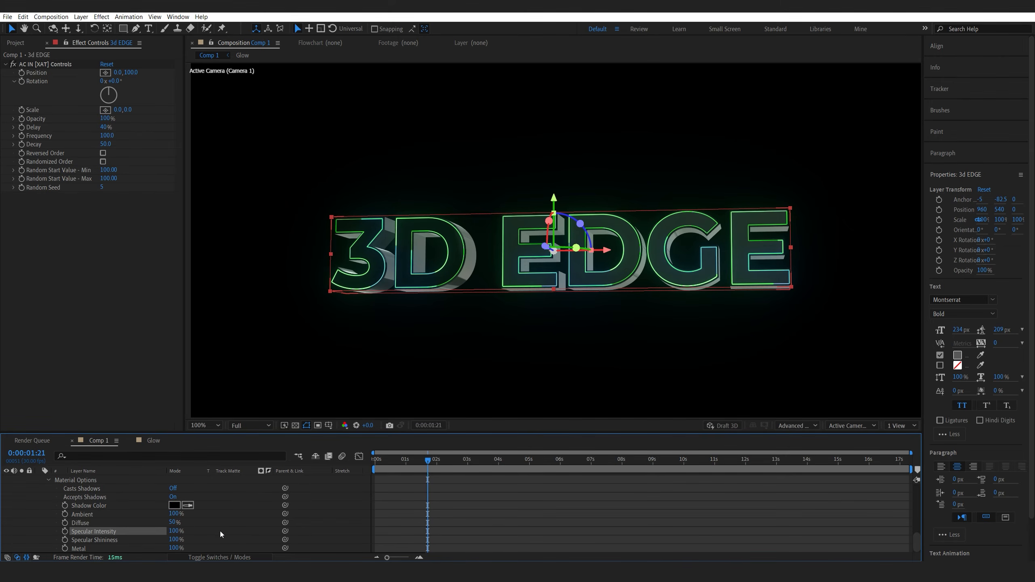
{"action": "left_click", "coordinate": [531, 245]}
{"action": "scroll", "coordinate": [132, 495], "scroll_direction": "up", "scroll_amount": 10}
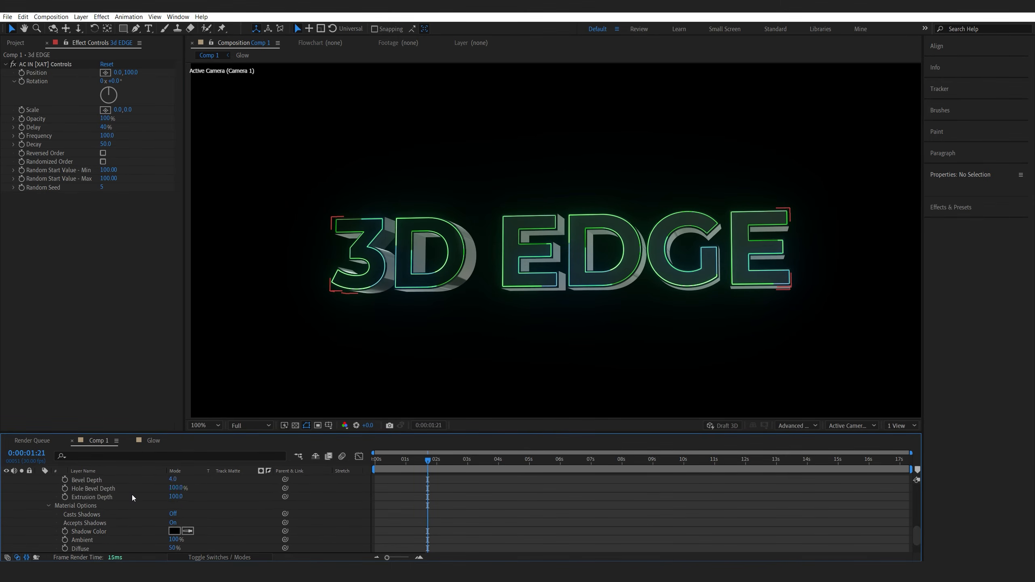
{"action": "left_click", "coordinate": [87, 481]}
{"action": "left_click", "coordinate": [957, 355]}
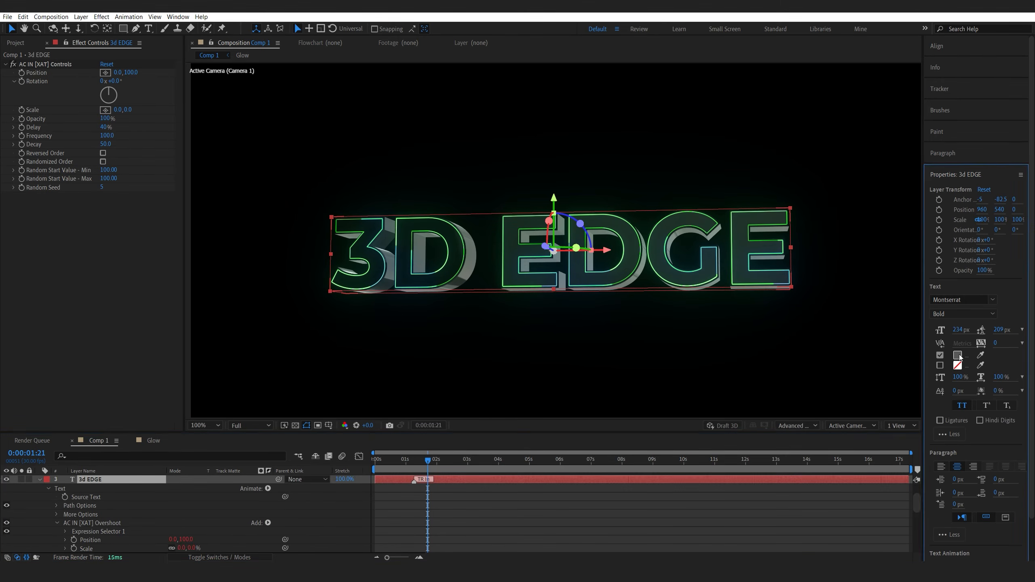
{"action": "key", "text": "Escape"}
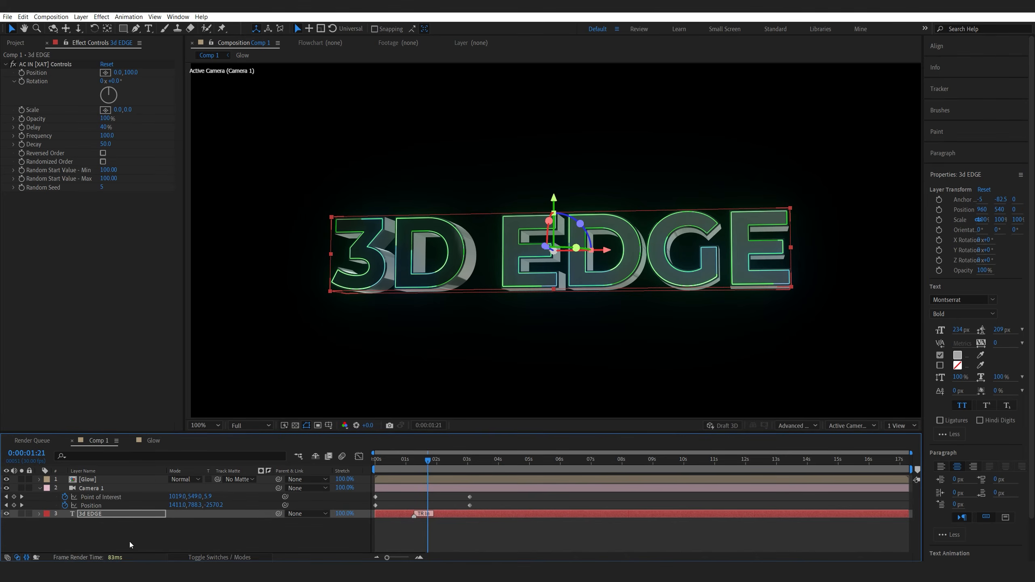
Add a new Environment light layer to Comp 1 with its default settings.
{"action": "left_click", "coordinate": [127, 542]}
{"action": "right_click", "coordinate": [162, 527]}
{"action": "mouse_move", "coordinate": [190, 420]}
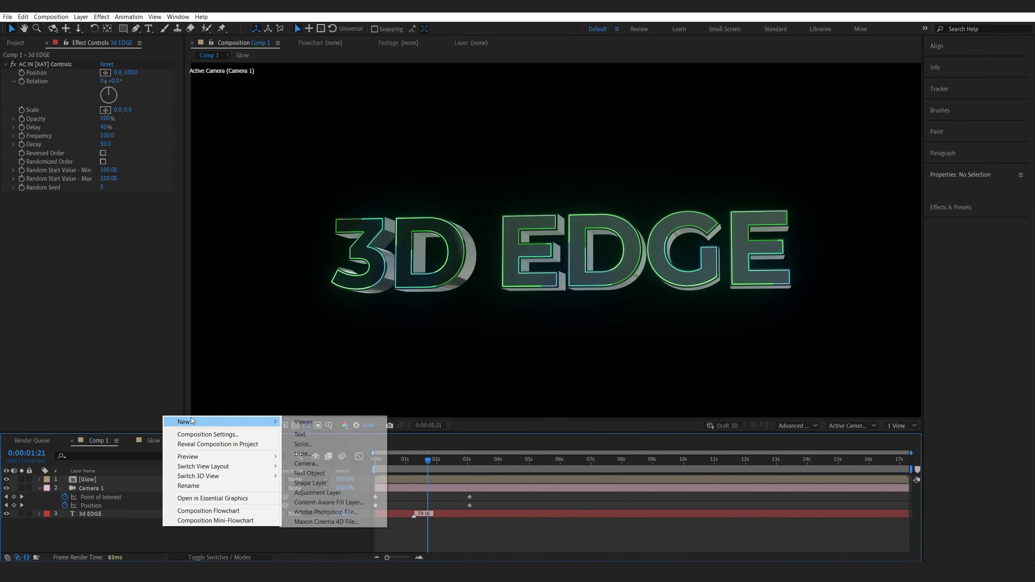
{"action": "left_click", "coordinate": [341, 453]}
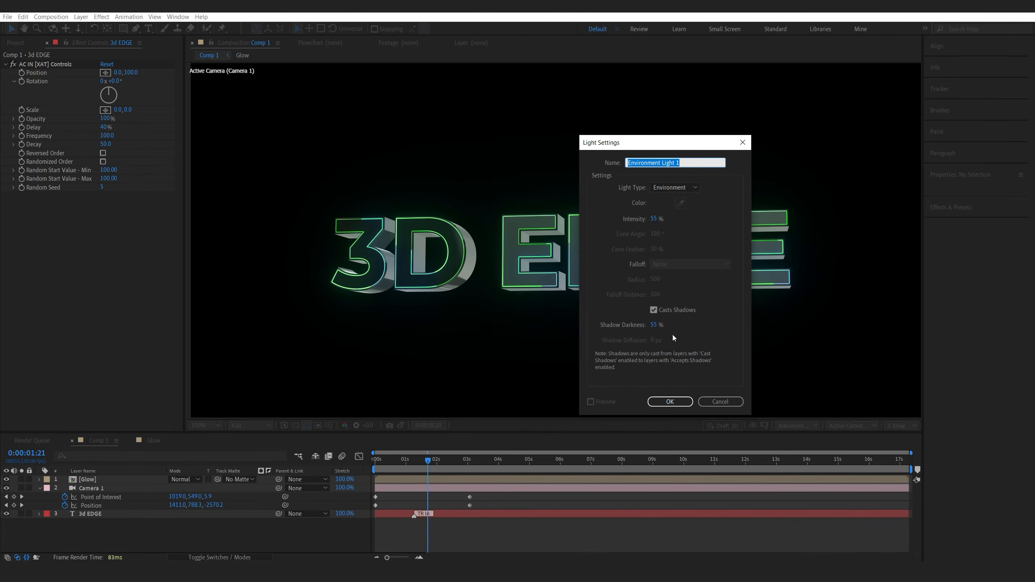
{"action": "left_click", "coordinate": [673, 402]}
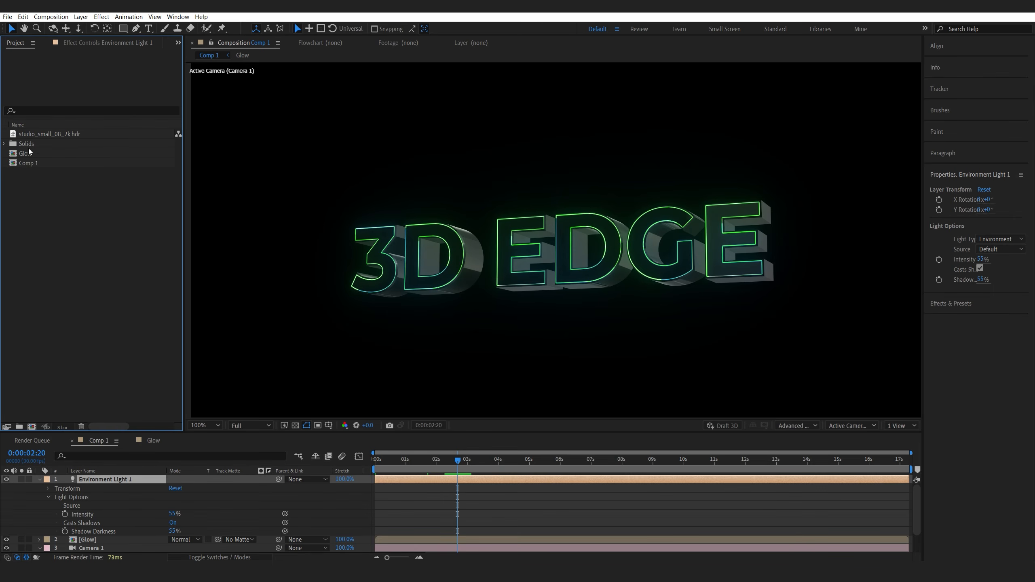
Bring the studio_small_08_2k.hdr image into Comp 1 and hide its layer.
{"action": "left_click_drag", "start_coordinate": [39, 134], "coordinate": [128, 479]}
{"action": "scroll", "coordinate": [531, 265], "scroll_direction": "up", "scroll_amount": 2}
{"action": "scroll", "coordinate": [532, 263], "scroll_direction": "down", "scroll_amount": 2}
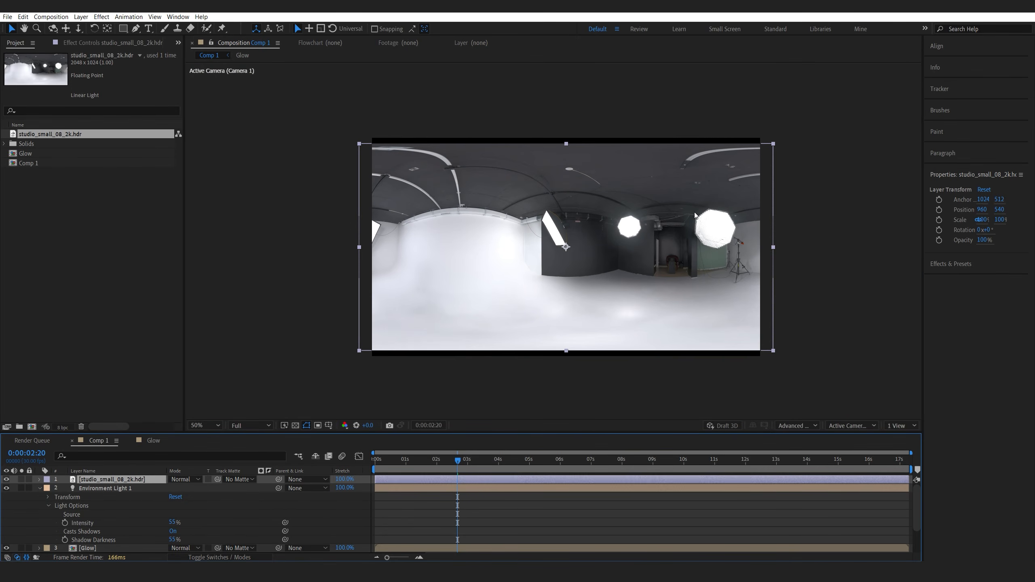
{"action": "left_click", "coordinate": [6, 479]}
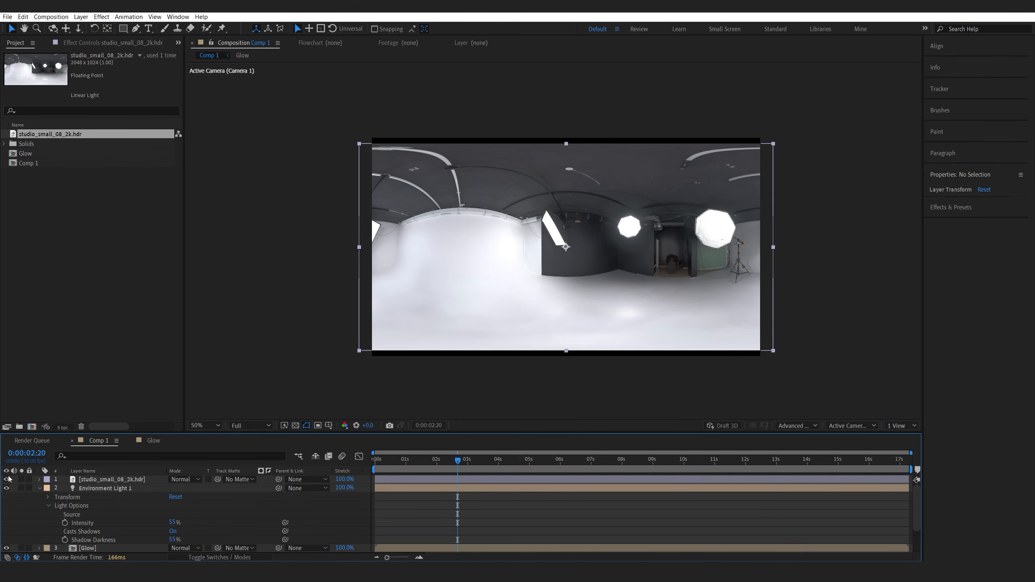
Set the environment light's source to studio_small_08_2k.hdr.
{"action": "left_click", "coordinate": [98, 488]}
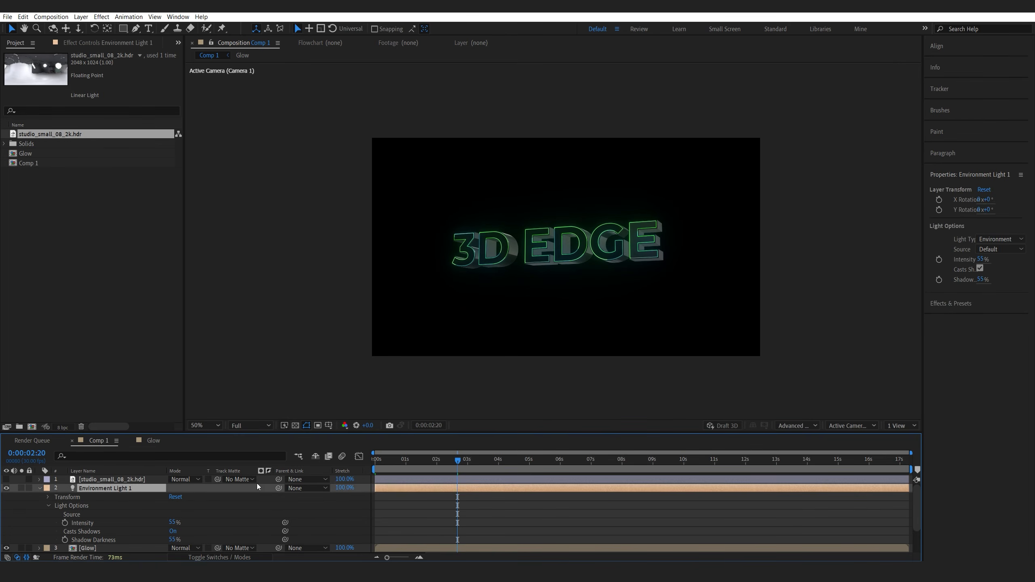
{"action": "left_click", "coordinate": [991, 249]}
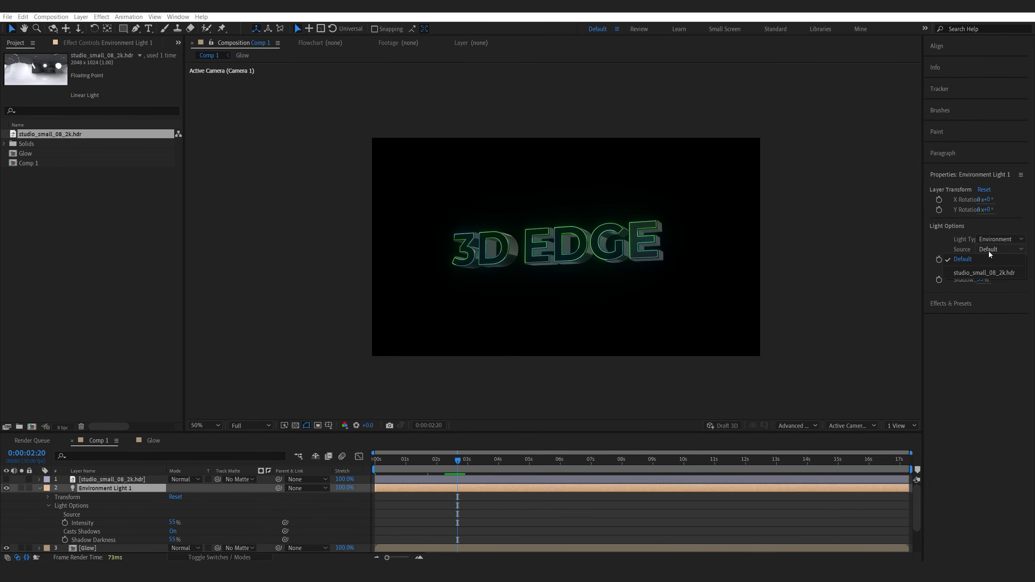
{"action": "left_click", "coordinate": [977, 273]}
{"action": "key", "text": "period"}
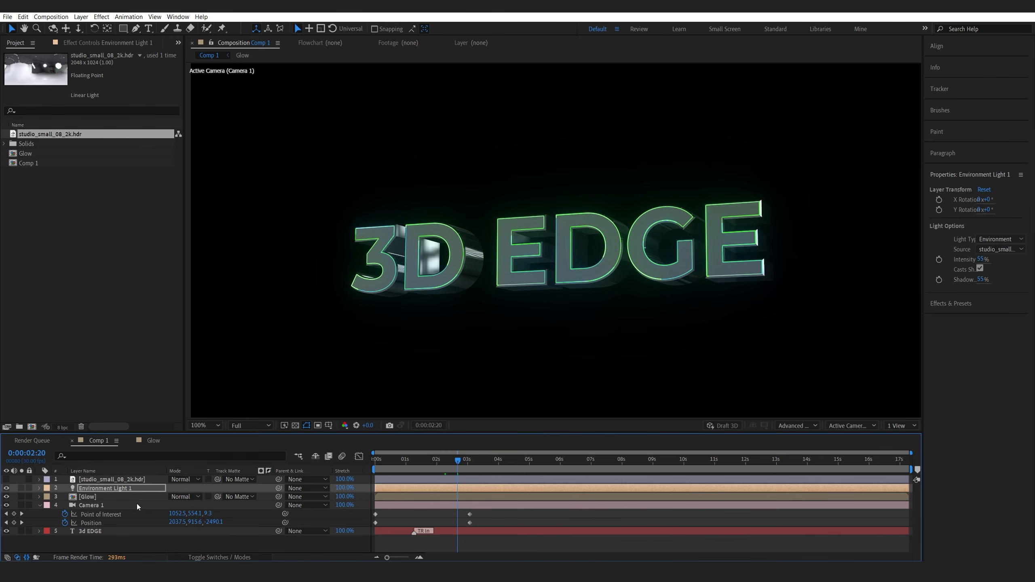
Rotate the environment light's Y Rotation to 44° and scrub the timeline to check the reflections.
{"action": "key", "text": "r"}
{"action": "mouse_move", "coordinate": [182, 506]}
{"action": "left_mouse_down"}
{"action": "mouse_move", "coordinate": [207, 505]}
{"action": "mouse_move", "coordinate": [188, 496]}
{"action": "left_mouse_up"}
{"action": "key", "text": "ctrl+z"}
{"action": "left_click_drag", "start_coordinate": [460, 458], "coordinate": [417, 459]}
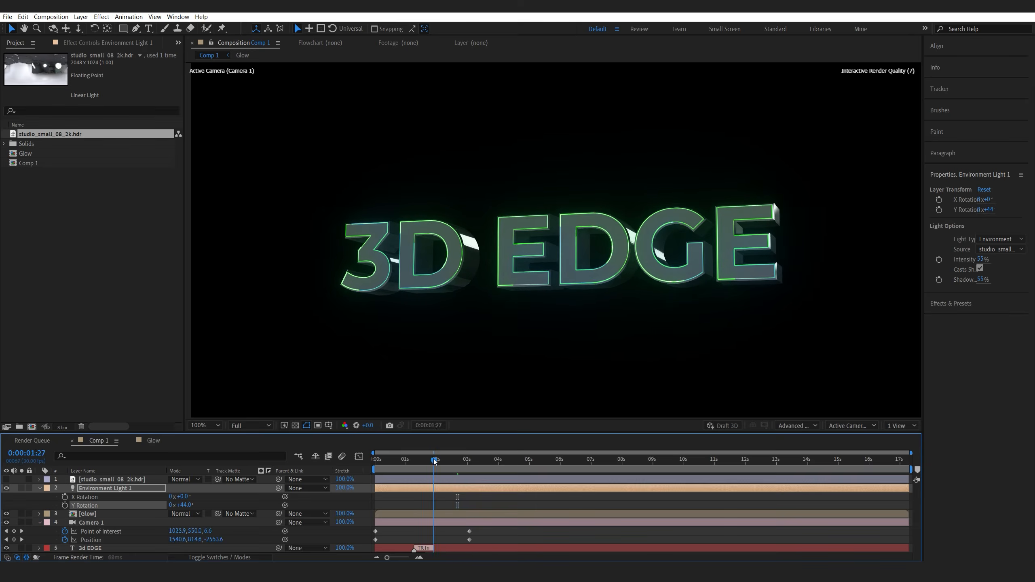
Apply CC Radial Fast Blur to the top Glow layer with Amount 80, then scrub the timeline to check it.
{"action": "left_click", "coordinate": [398, 358]}
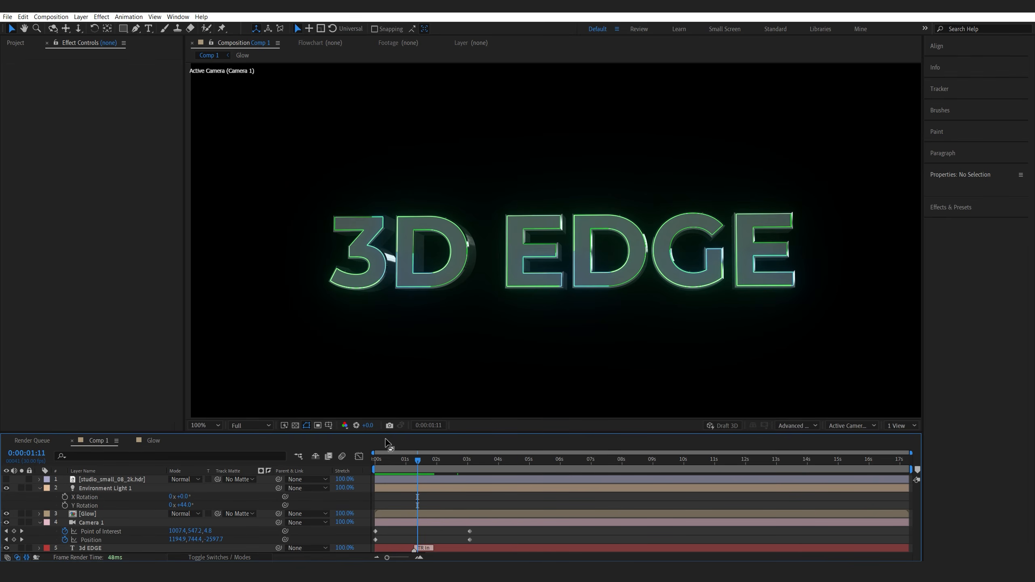
{"action": "left_click", "coordinate": [97, 514]}
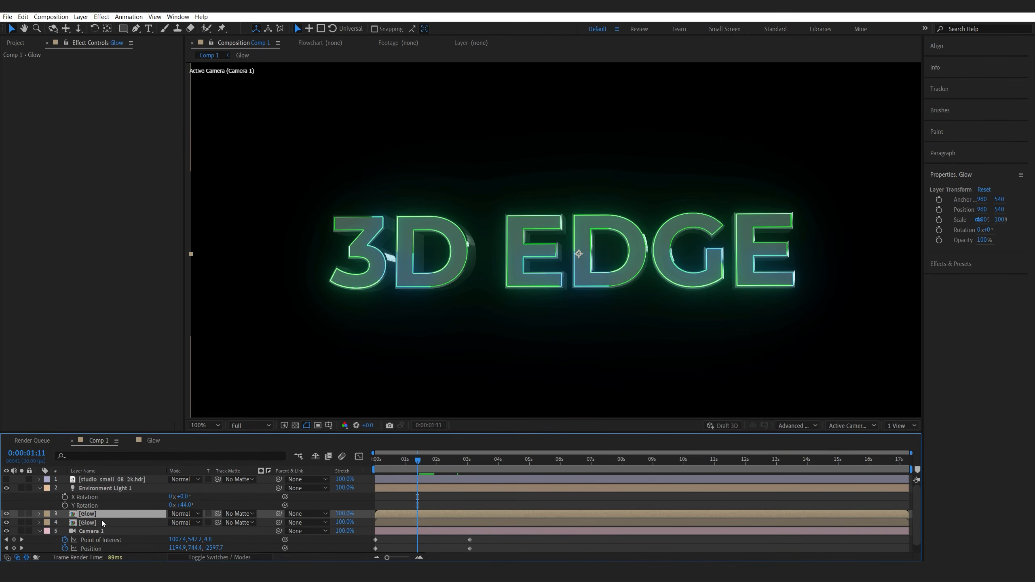
{"action": "key", "text": "ctrl+space"}
{"action": "type", "text": "ccrad"}
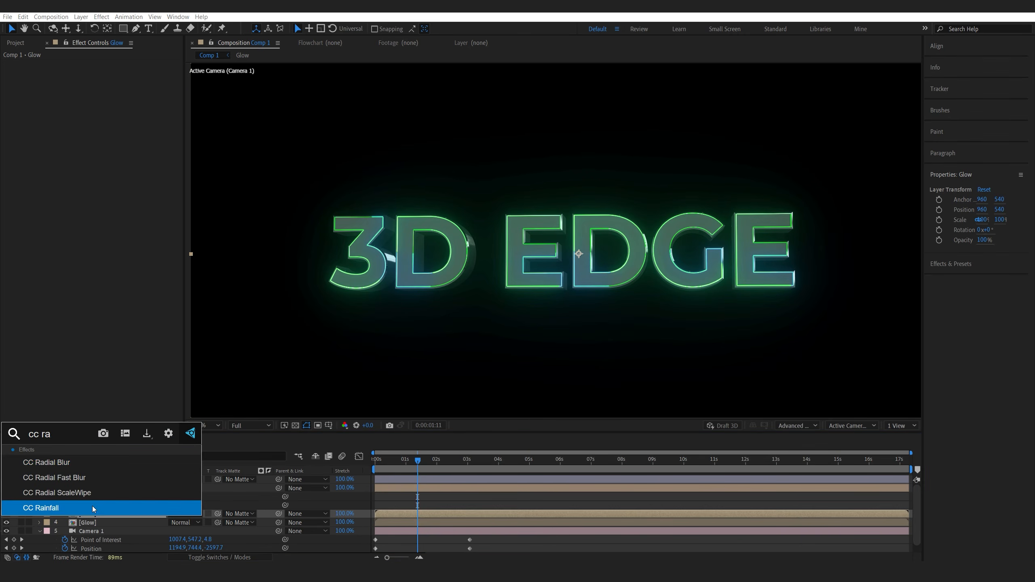
{"action": "left_click", "coordinate": [85, 478]}
{"action": "left_click", "coordinate": [106, 82]}
{"action": "type", "text": "80"}
{"action": "left_click", "coordinate": [96, 183]}
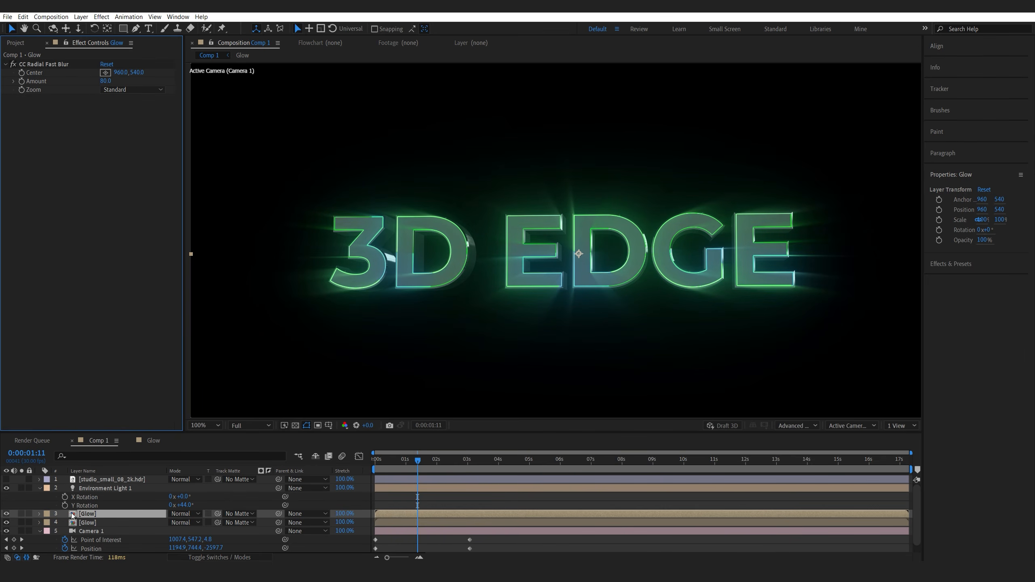
{"action": "left_click", "coordinate": [400, 461]}
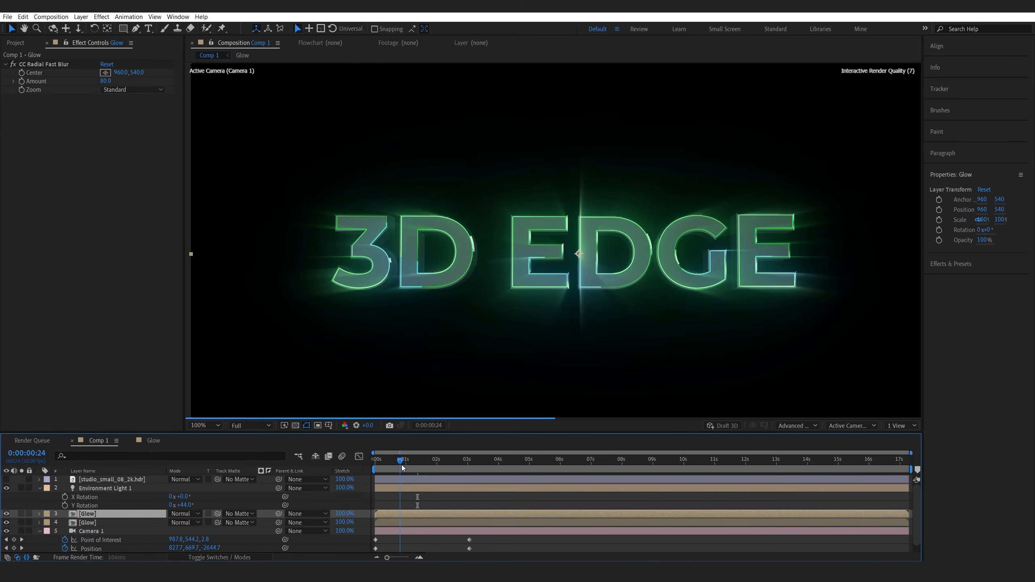
{"action": "left_click_drag", "start_coordinate": [443, 461], "coordinate": [460, 462]}
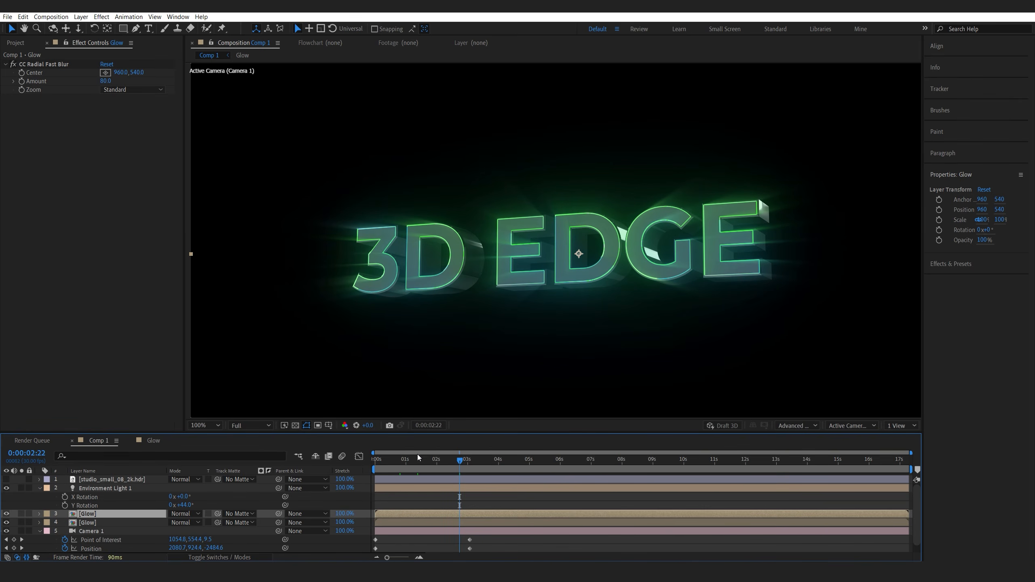